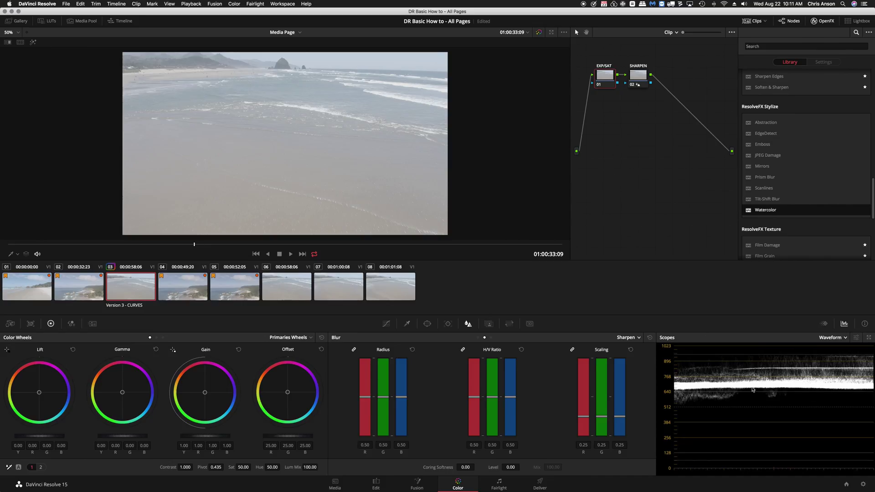
# - On the EXP/SAT node's custom curve, pull the black point inward to the middle of the baseline and the white point slightly inward
pyautogui.click(386, 324)
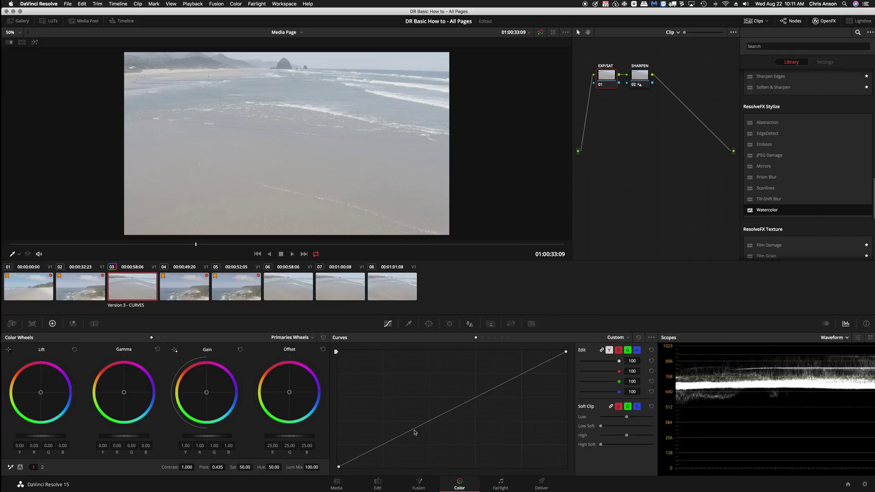
pyautogui.moveTo(341, 468); pyautogui.dragTo(451, 477)
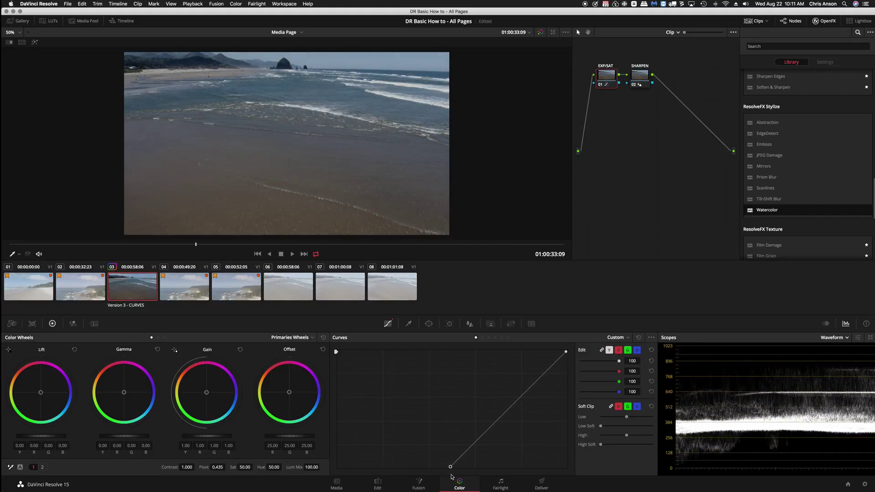
pyautogui.moveTo(565, 352); pyautogui.dragTo(547, 352)
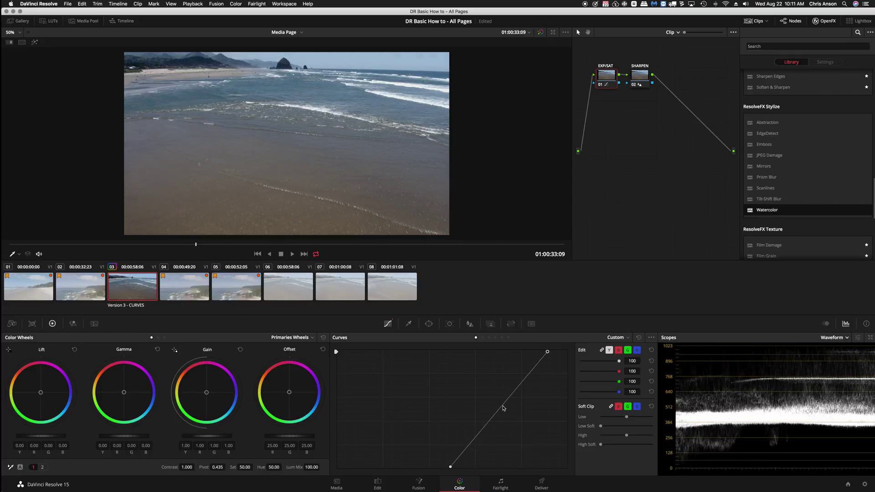
# - Shape the custom curve into an S with lowered midtone, raised highlight and anchored shadow points, and increase the saturation
pyautogui.moveTo(503, 408); pyautogui.dragTo(503, 407)
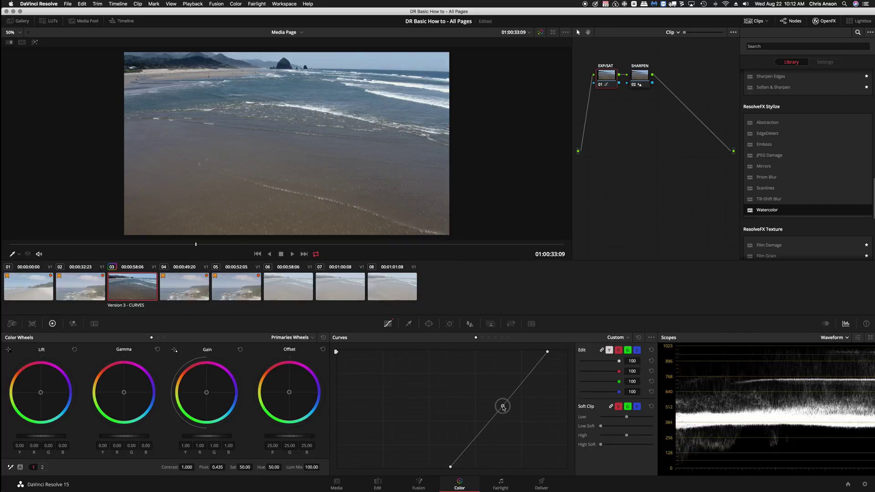
pyautogui.moveTo(504, 408); pyautogui.dragTo(496, 419)
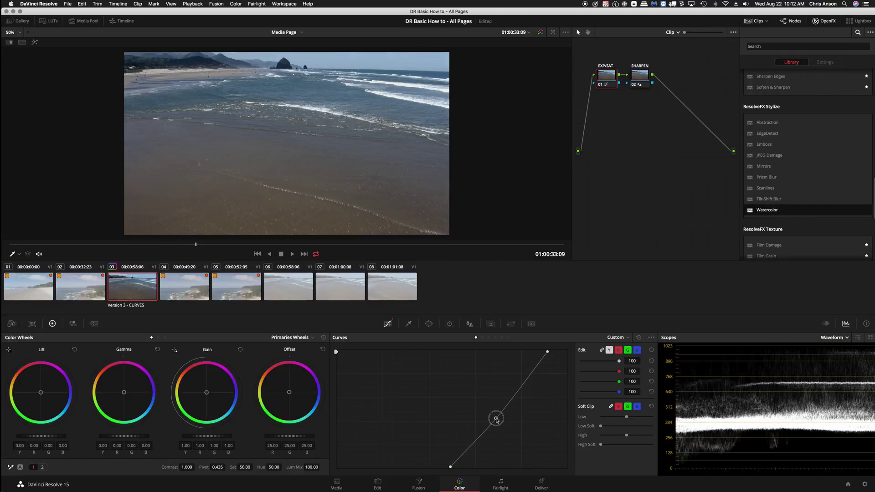
pyautogui.moveTo(528, 377); pyautogui.dragTo(524, 373)
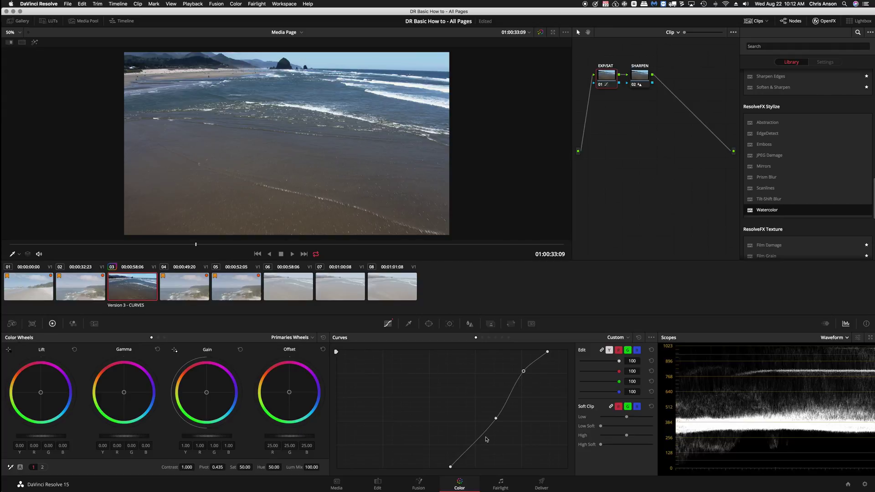
pyautogui.moveTo(479, 440); pyautogui.dragTo(479, 440)
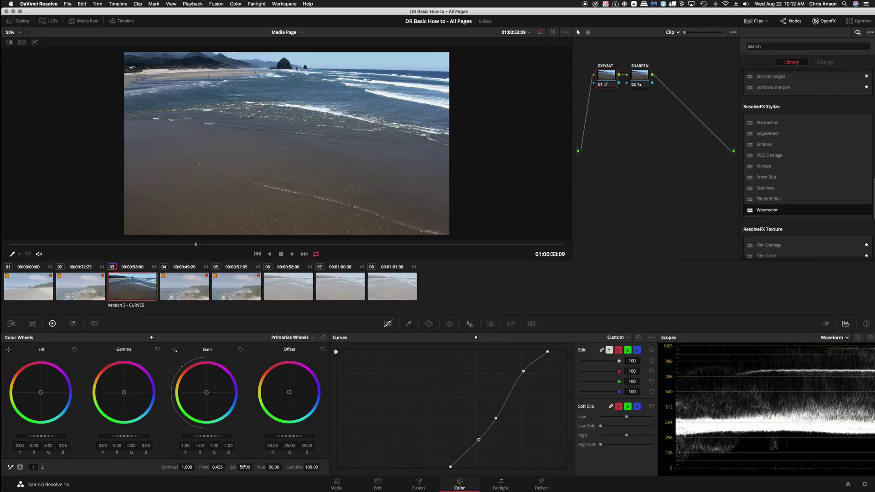
pyautogui.moveTo(243, 467); pyautogui.dragTo(280, 472)
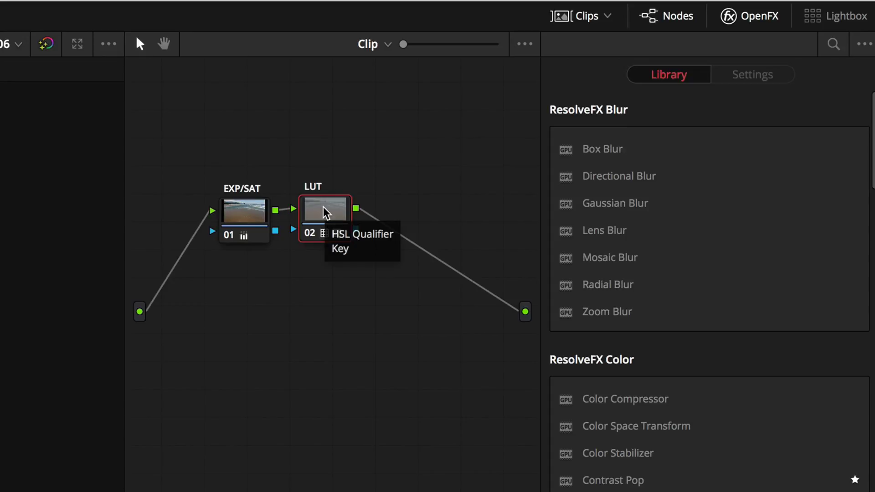
# - Add a serial node after the LUT node and label it WARMER
pyautogui.hotkey('alt', 's')
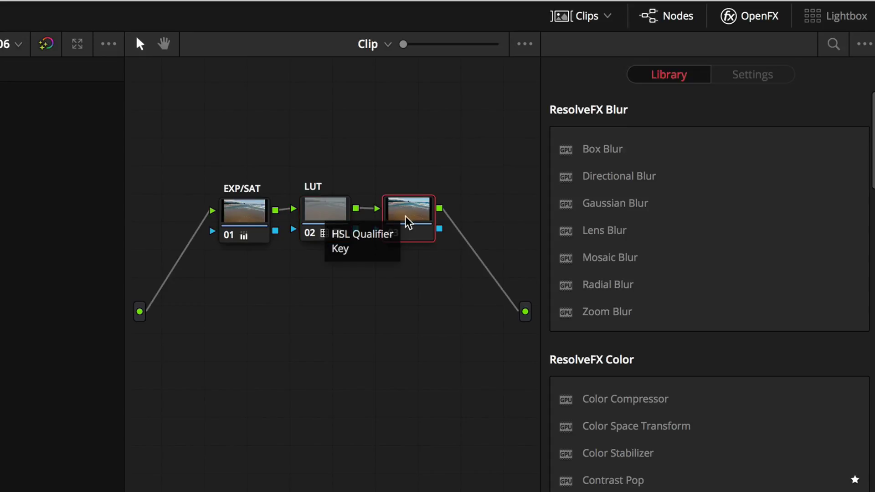
pyautogui.rightClick(419, 220)
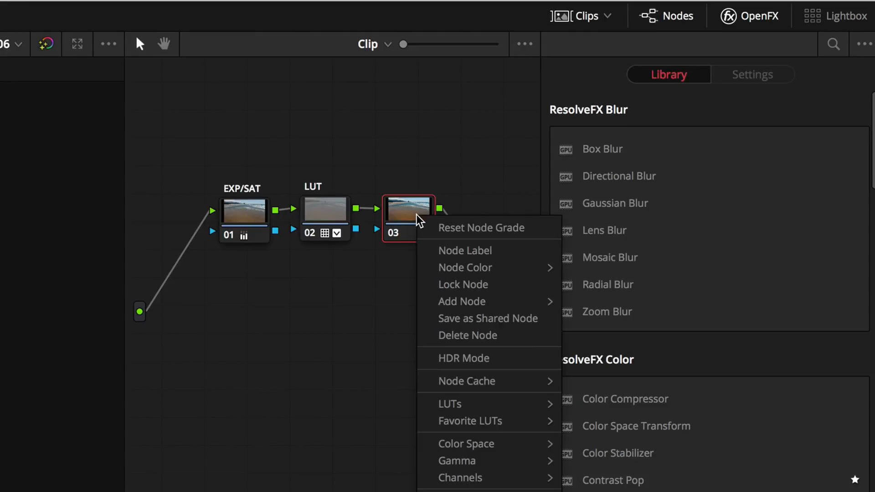
pyautogui.click(443, 251)
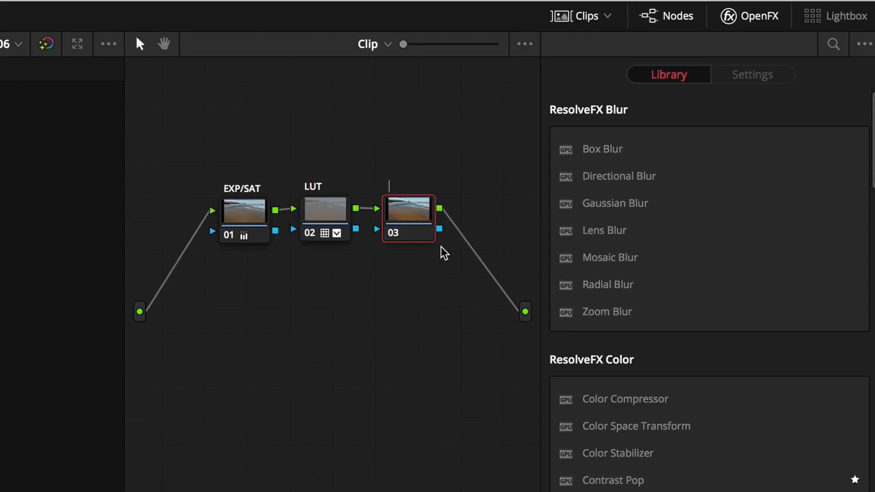
pyautogui.write('WARMER')
pyautogui.press('Return')
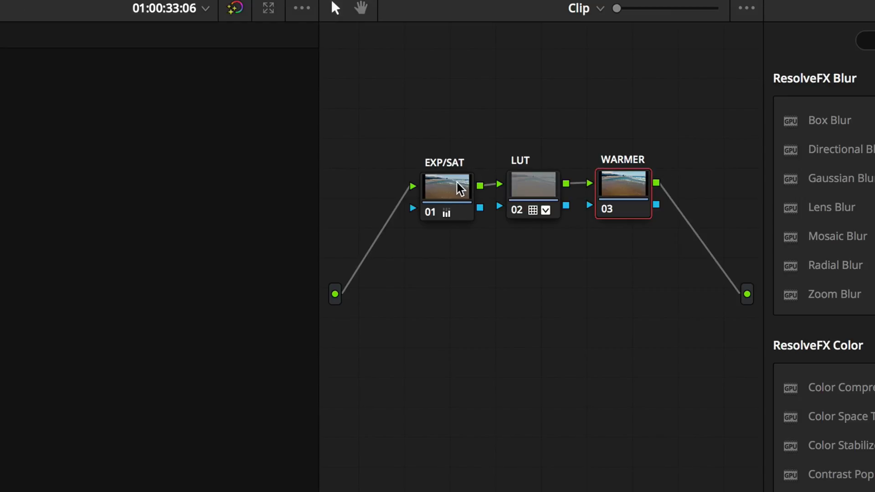
pyautogui.moveTo(620, 183); pyautogui.dragTo(623, 185)
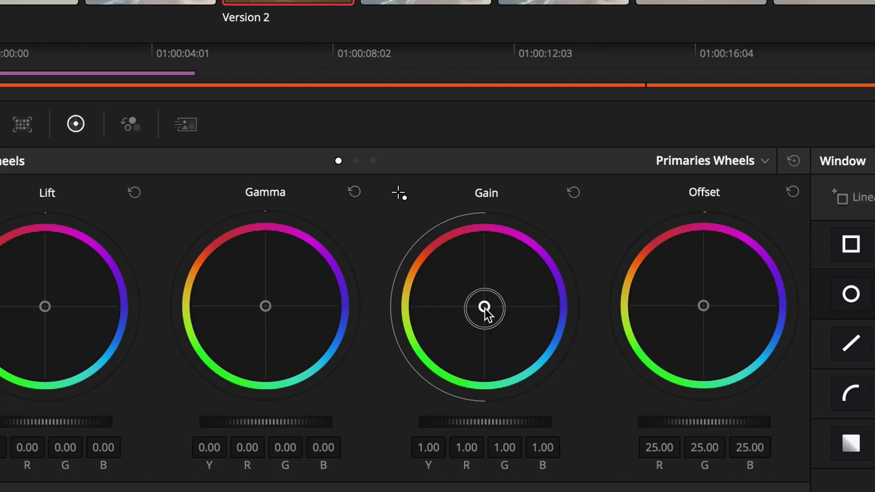
# - Try a strong orange shift on the WARMER node's gain wheel and reset the gain to neutral
pyautogui.moveTo(485, 307); pyautogui.dragTo(352, 144)
pyautogui.moveTo(351, 145); pyautogui.dragTo(349, 139)
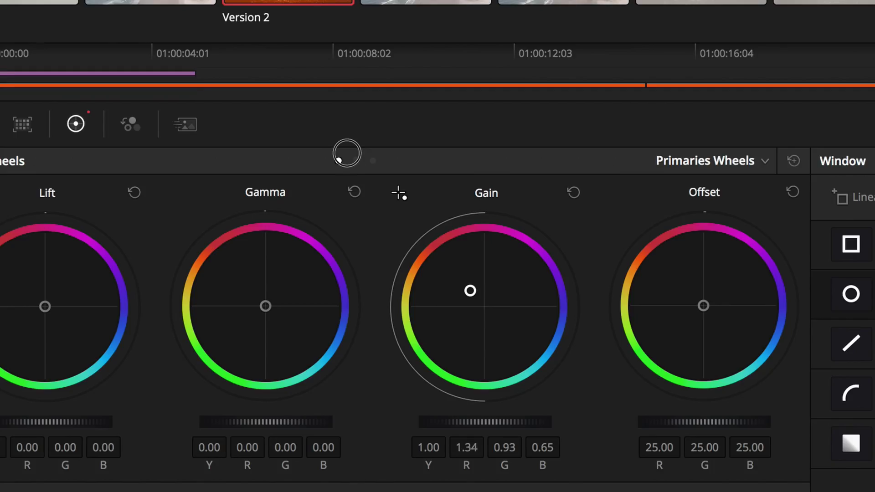
pyautogui.moveTo(469, 289); pyautogui.dragTo(471, 292)
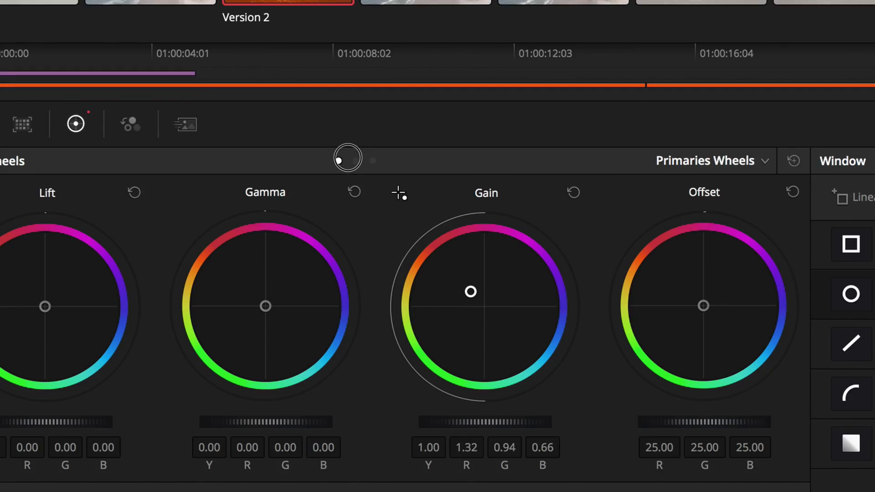
pyautogui.doubleClick(471, 293)
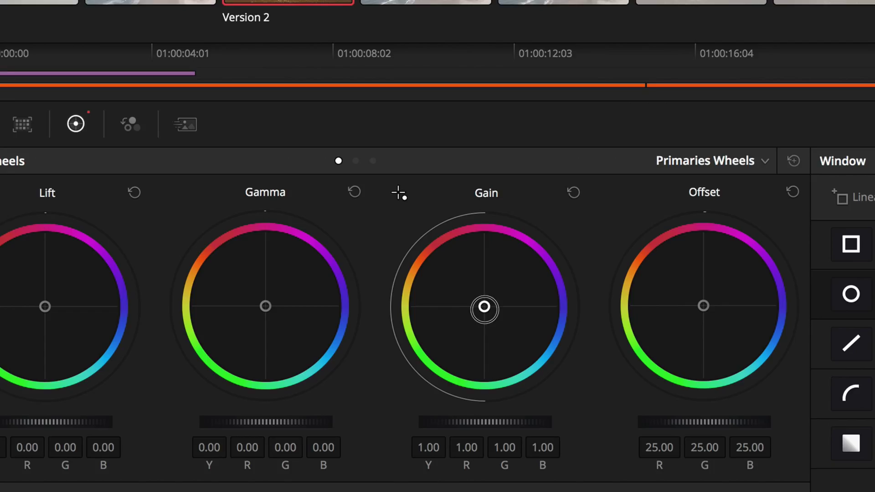
# - Try a strong blue-teal shift on the WARMER node's gain wheel and reset the gain to neutral
pyautogui.moveTo(484, 308); pyautogui.dragTo(551, 417)
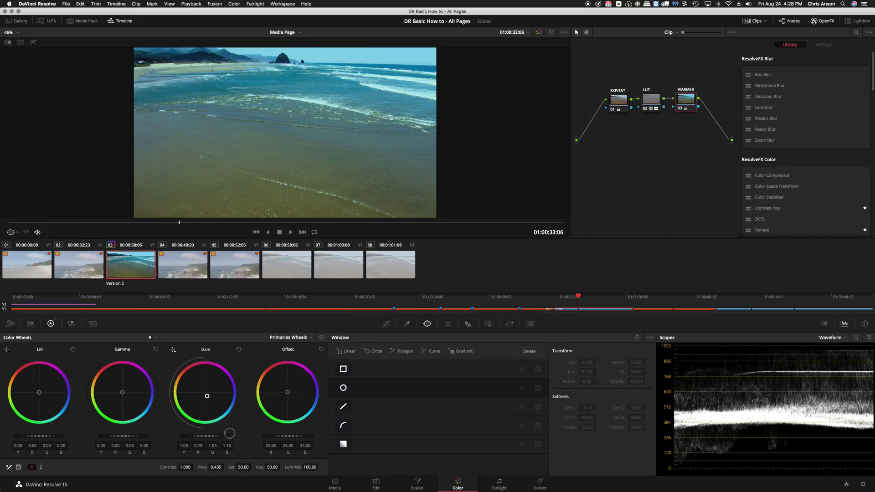
pyautogui.moveTo(230, 433); pyautogui.dragTo(235, 442)
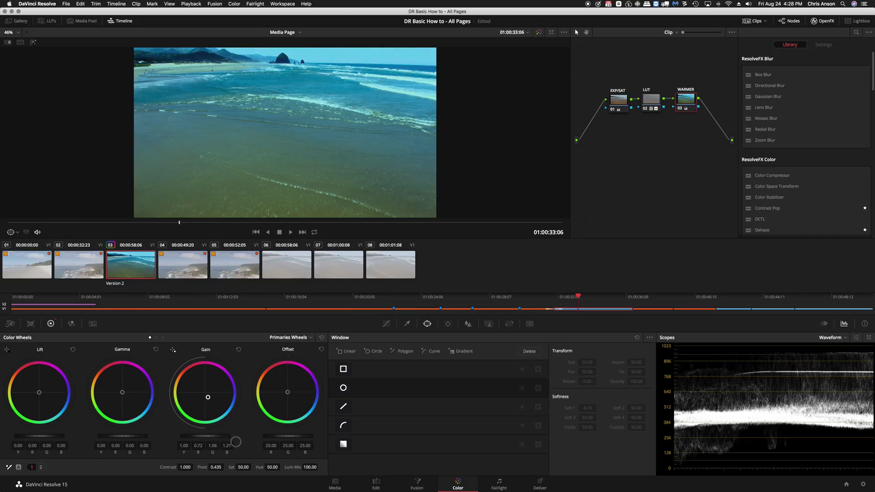
pyautogui.doubleClick(208, 398)
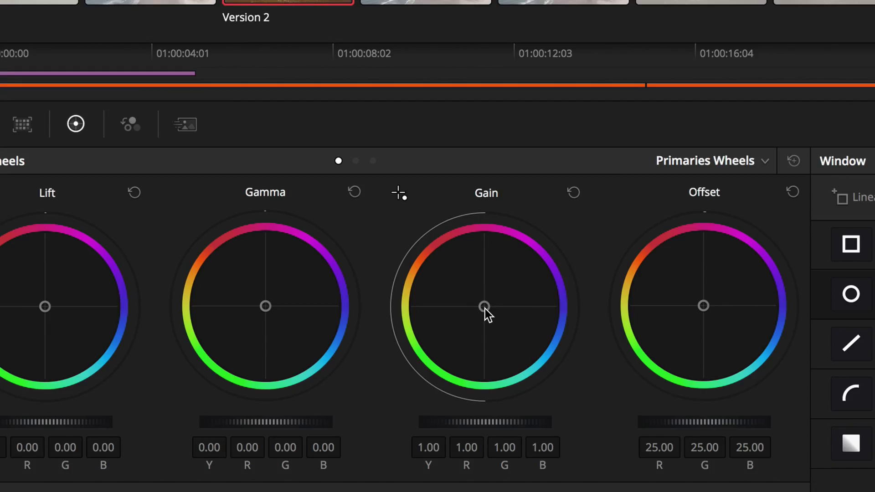
# - Warm the gain to about R 1.04, G 0.99, B 0.94 and the gamma slightly toward orange, comparing with the WARMER node disabled
pyautogui.moveTo(485, 308); pyautogui.dragTo(461, 289)
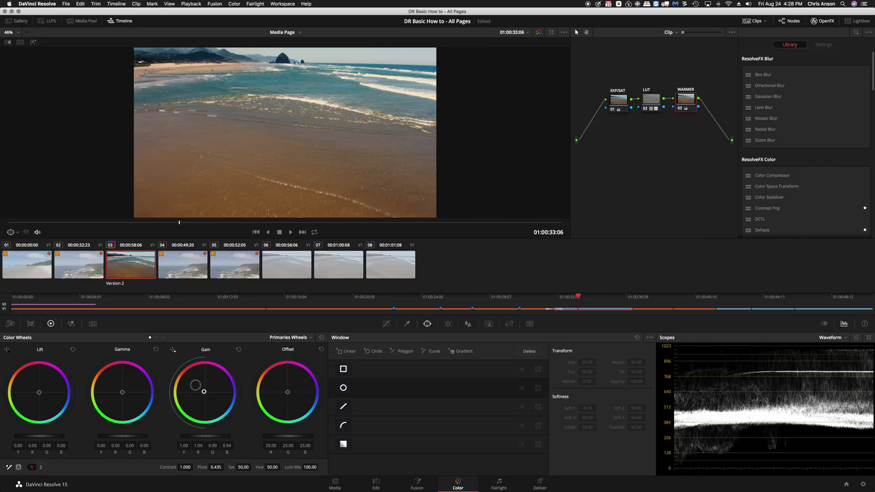
pyautogui.moveTo(196, 385); pyautogui.dragTo(205, 394)
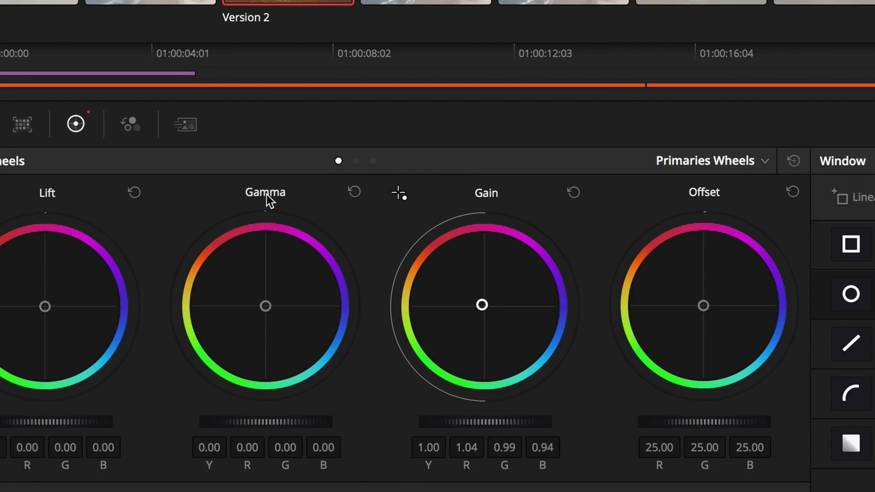
pyautogui.moveTo(265, 306); pyautogui.dragTo(264, 304)
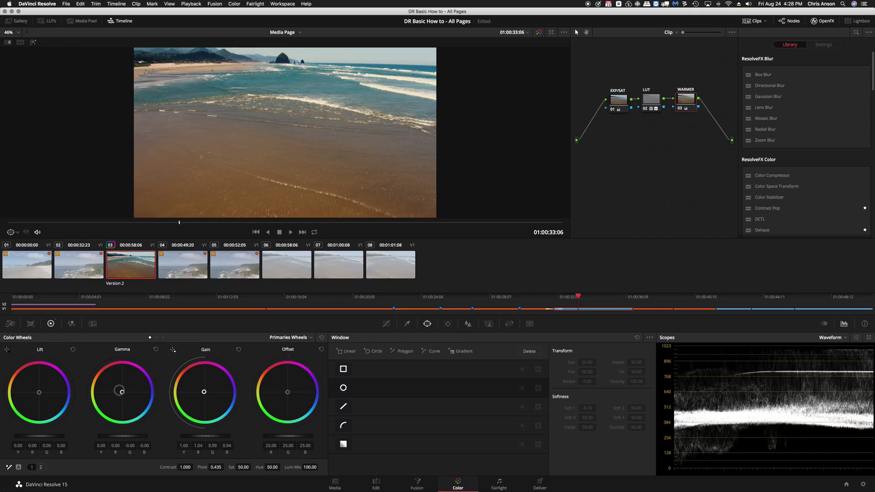
pyautogui.moveTo(120, 391); pyautogui.dragTo(123, 394)
pyautogui.click(680, 108)
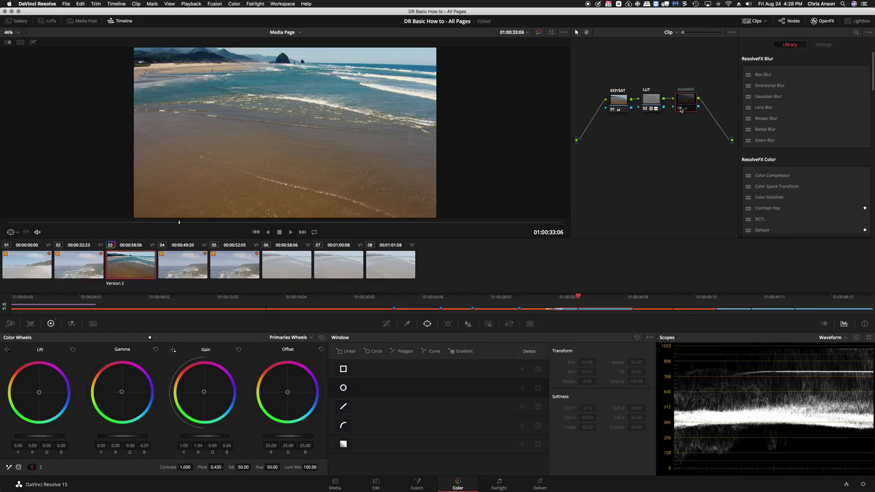
pyautogui.click(680, 109)
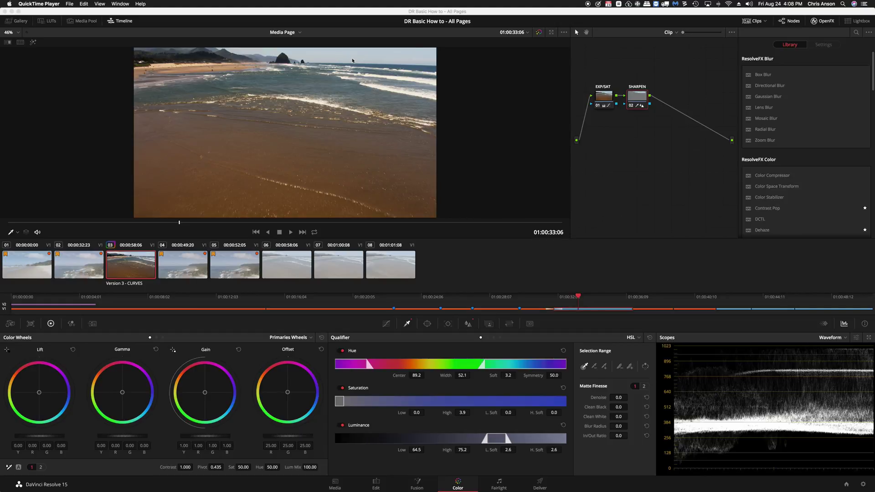
# - Load local Version 2 of the grade on clip 03
pyautogui.rightClick(130, 267)
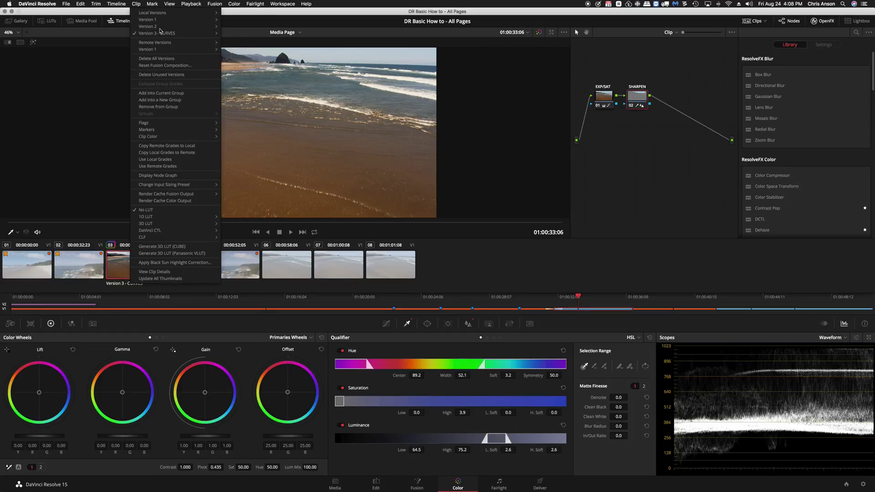
pyautogui.moveTo(194, 28)
pyautogui.click(233, 28)
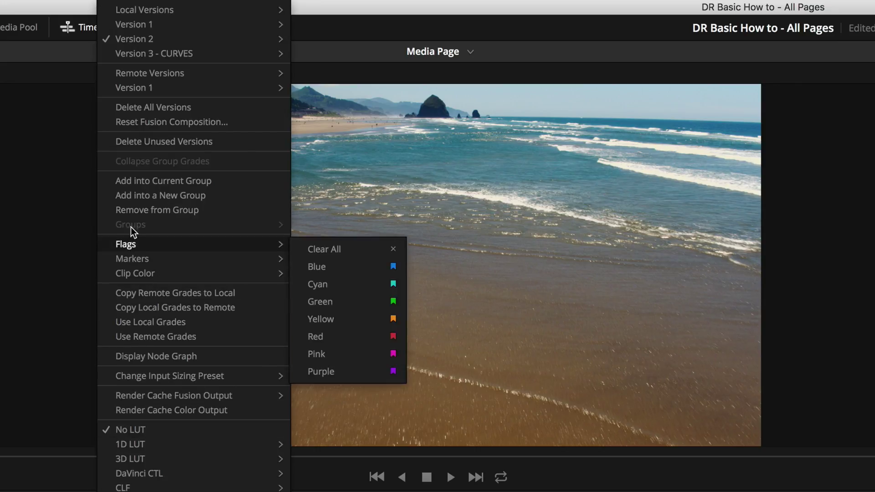
# - Create a new local version of clip 03's grade named "Version 4 - Qualifier"
pyautogui.moveTo(177, 12)
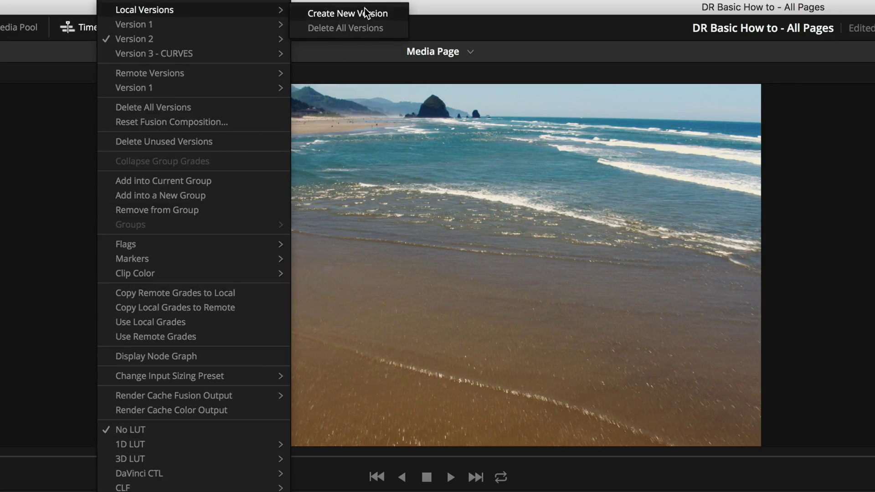
pyautogui.click(363, 14)
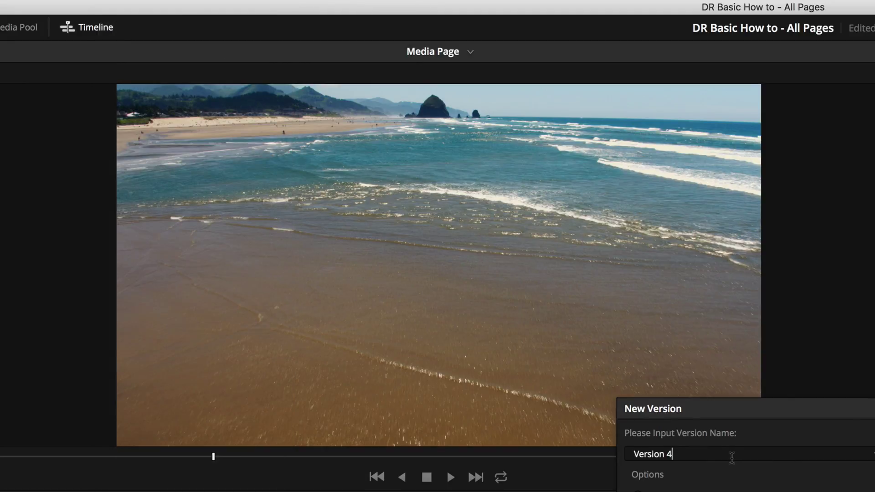
pyautogui.write('- Qal')
pyautogui.press('BackSpace')
pyautogui.press('BackSpace')
pyautogui.write('ualifier')
pyautogui.press('Return')
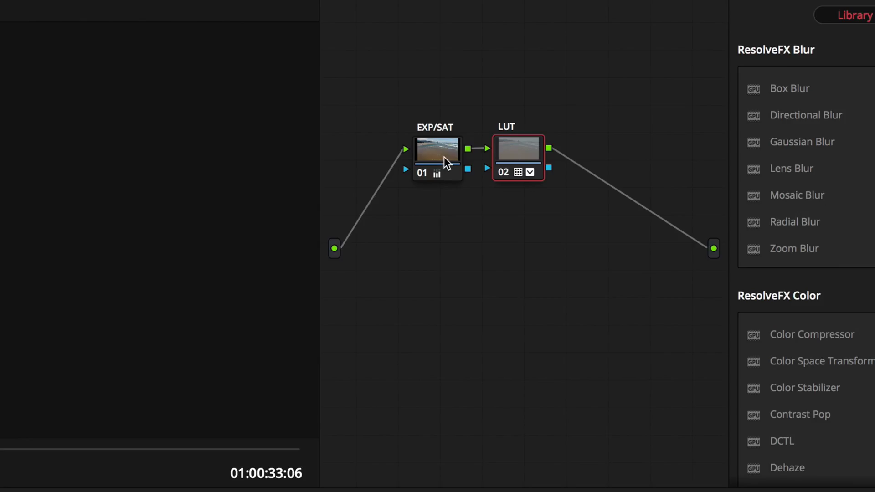
# - Move the EXP/SAT and LUT nodes over to make room, and add a serial node after LUT labelled IMPROVE
pyautogui.click(442, 157)
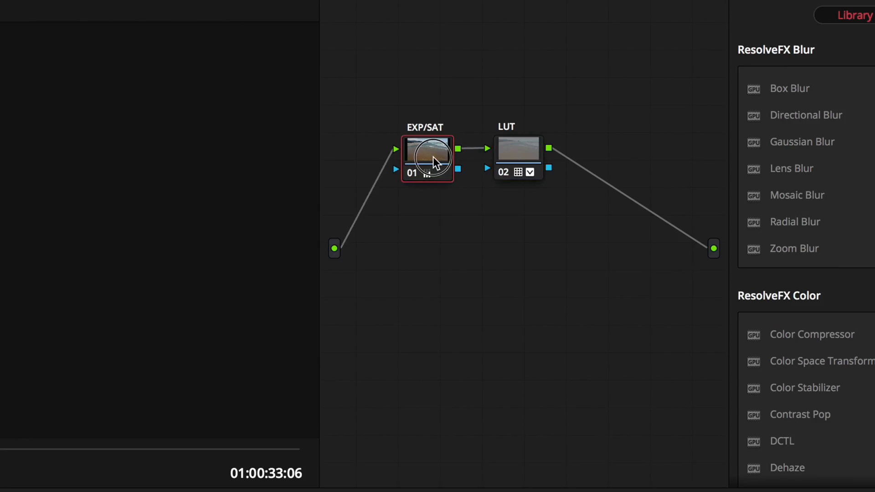
pyautogui.moveTo(522, 154); pyautogui.dragTo(502, 154)
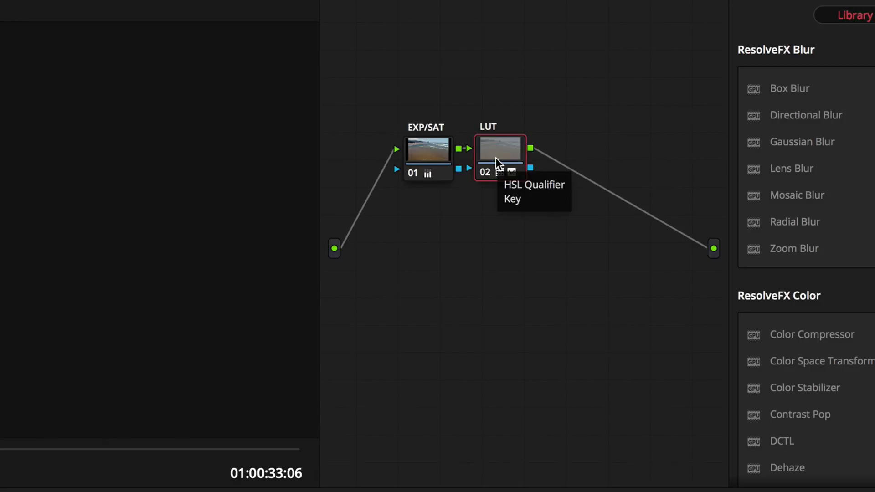
pyautogui.hotkey('alt', 's')
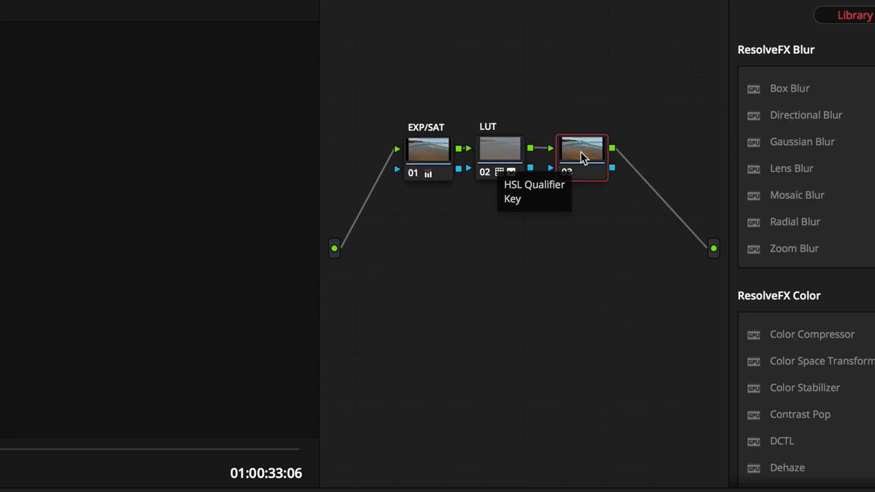
pyautogui.rightClick(582, 157)
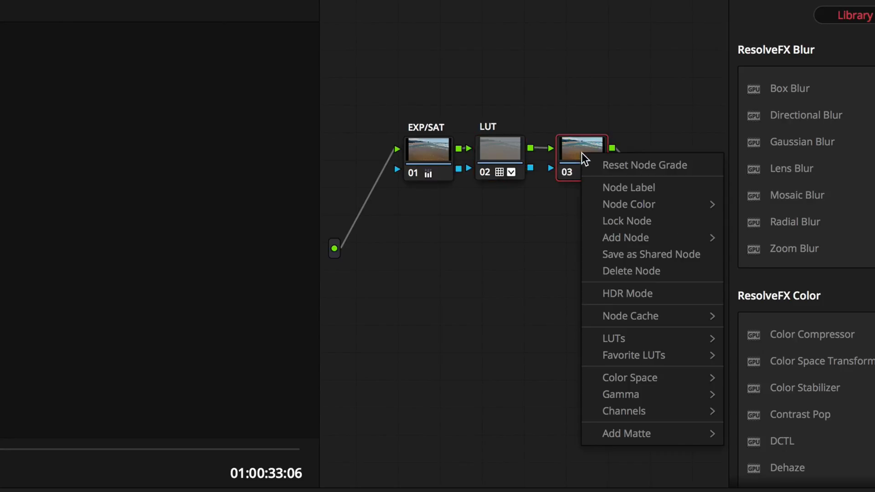
pyautogui.click(611, 189)
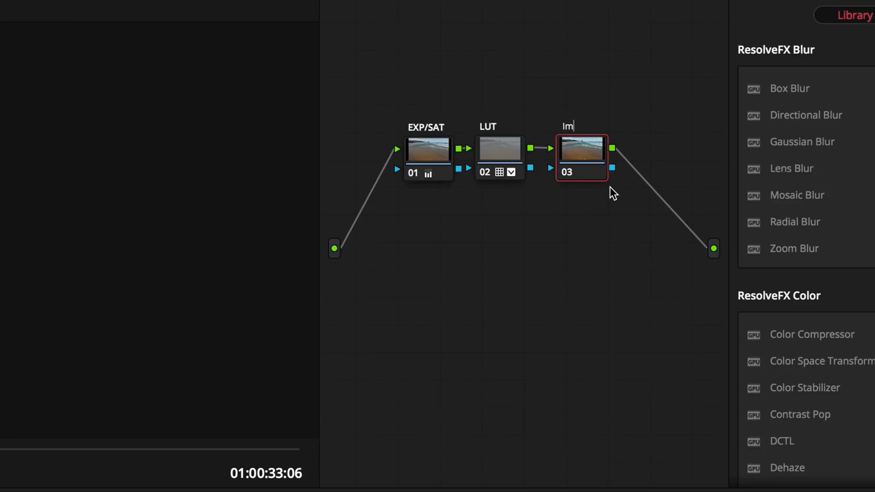
pyautogui.write('IMPROVE')
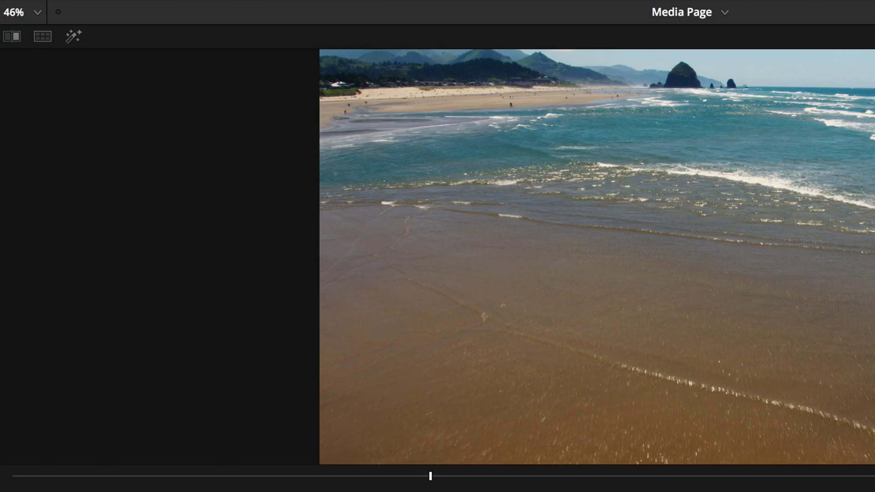
# - With Highlight on, sample the sky using the HSL Qualifier on the IMPROVE node and raise the luminance low limit to 66.3
pyautogui.click(76, 41)
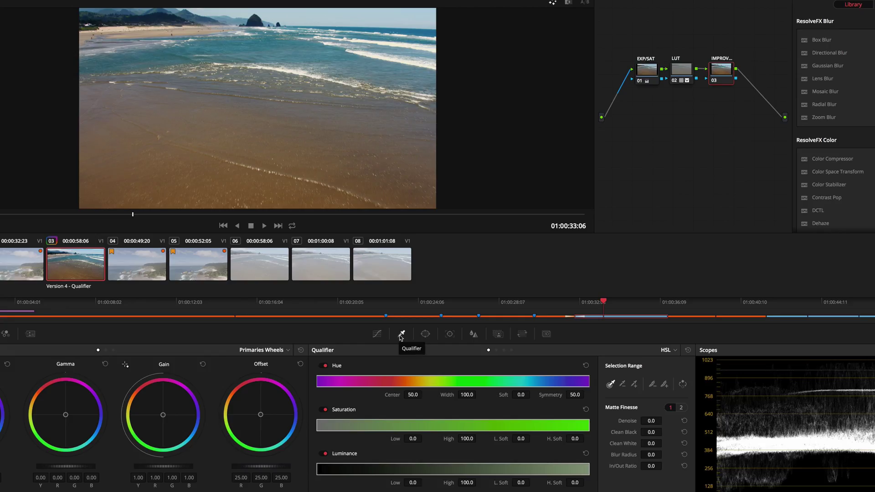
pyautogui.click(377, 335)
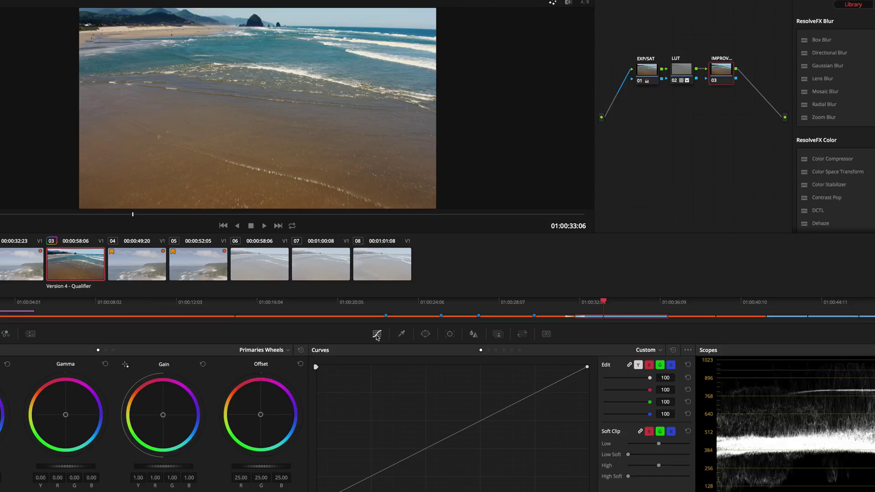
pyautogui.click(402, 336)
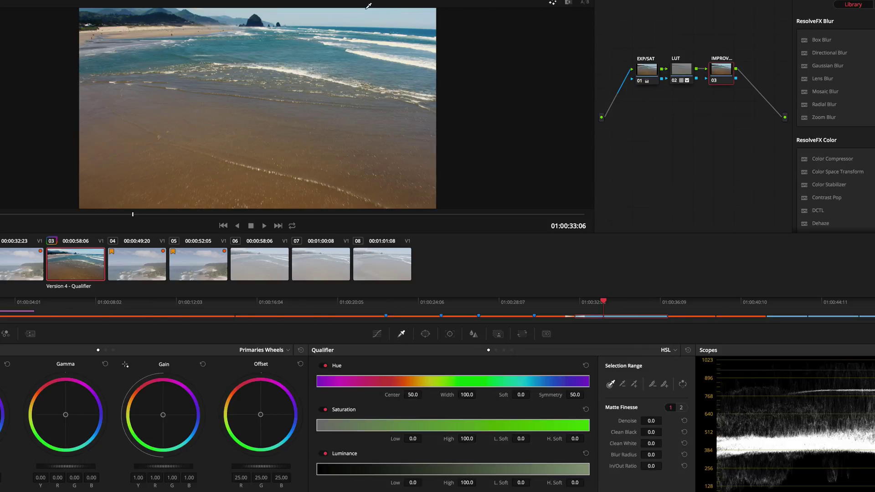
pyautogui.moveTo(326, 10); pyautogui.dragTo(364, 20)
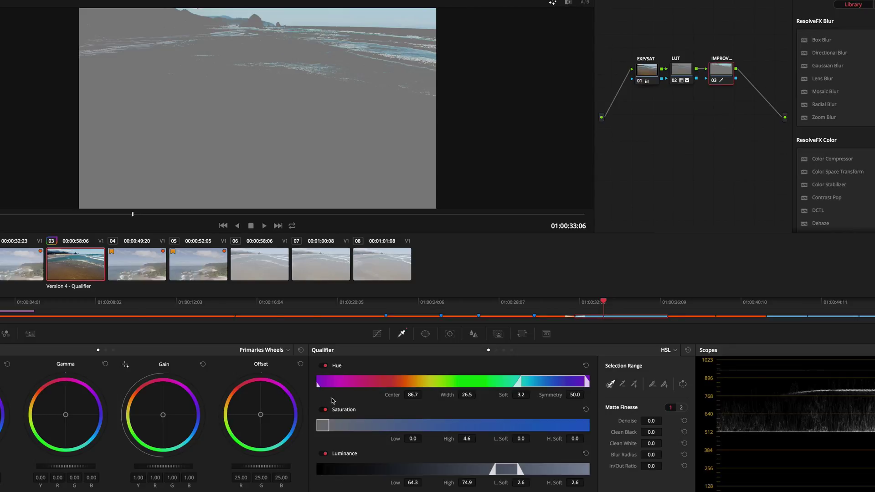
pyautogui.click(413, 483)
pyautogui.moveTo(413, 483)
pyautogui.mouseDown()
pyautogui.moveTo(427, 483)
pyautogui.moveTo(416, 484)
pyautogui.mouseUp()
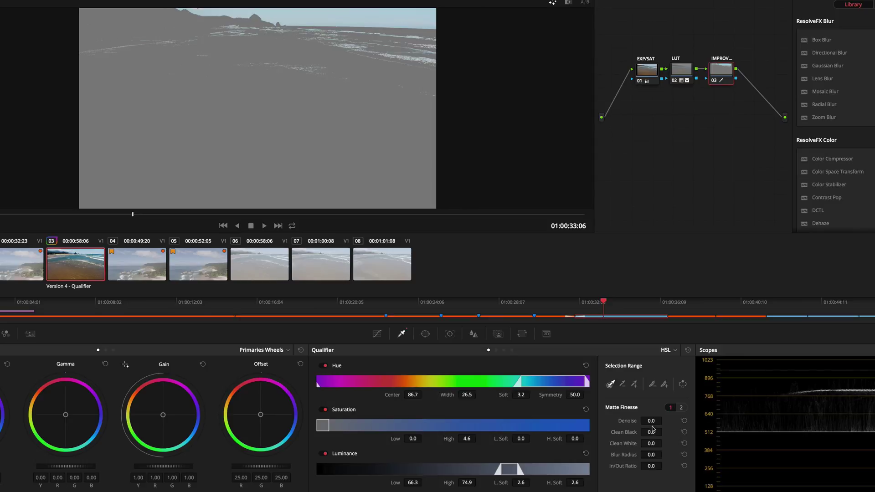
# - Refine the sky matte with Denoise 5.7, Clean Black 100 and Blur Radius 8.8, and turn Highlight off
pyautogui.moveTo(651, 422); pyautogui.dragTo(799, 436)
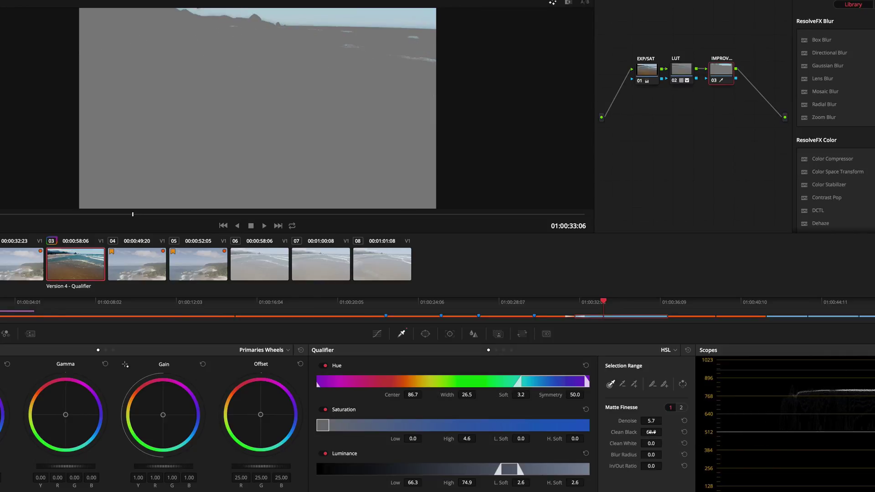
pyautogui.moveTo(651, 432); pyautogui.dragTo(833, 438)
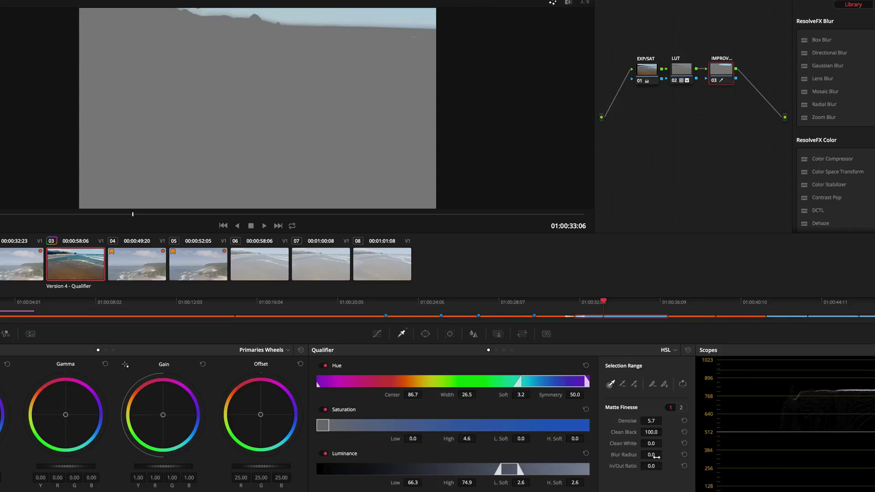
pyautogui.moveTo(650, 455); pyautogui.dragTo(685, 455)
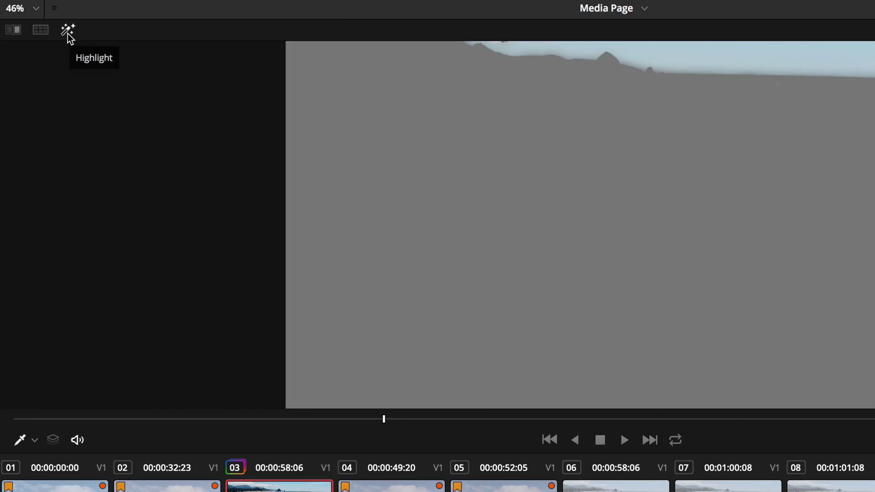
pyautogui.click(67, 34)
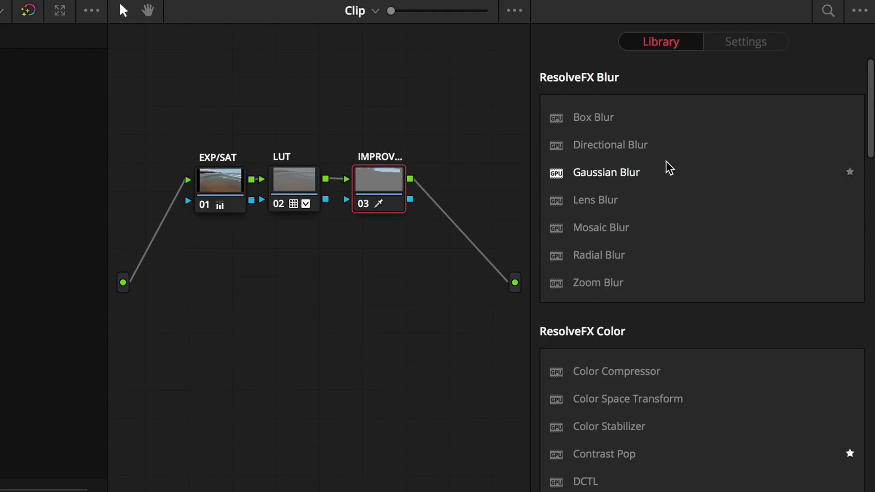
# - Apply the ResolveFX Dehaze effect to the third node in the grade
pyautogui.scroll(-5, 716, 186)
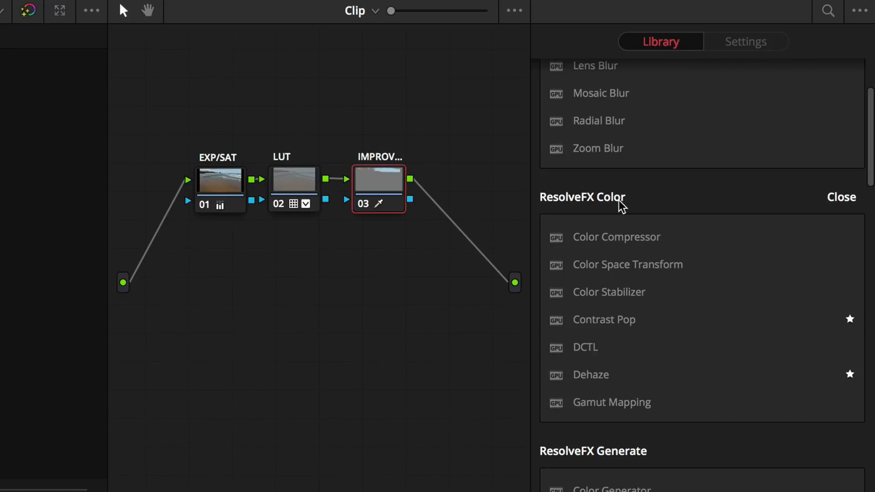
pyautogui.click(559, 381)
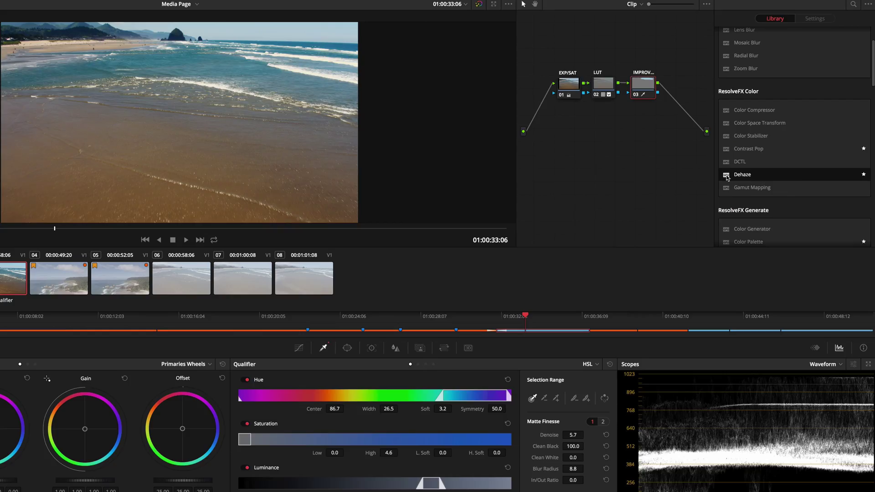
pyautogui.click(556, 376)
pyautogui.moveTo(727, 177); pyautogui.dragTo(645, 85)
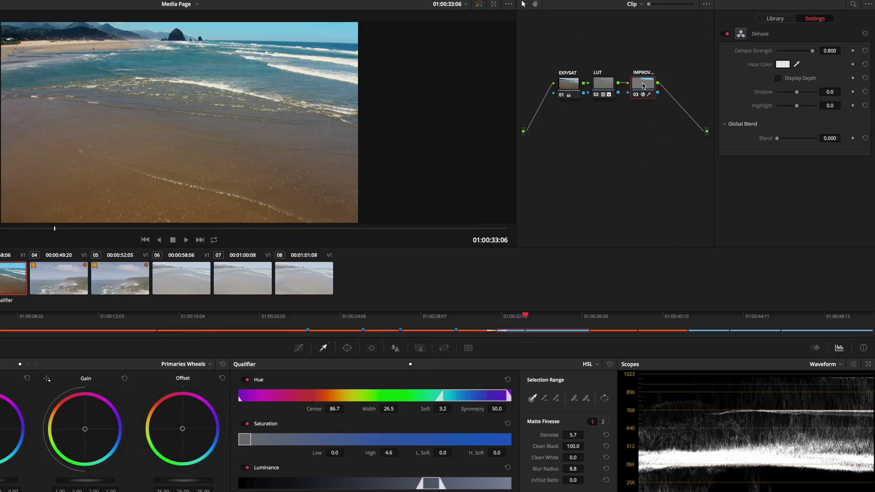
# - Sample the Dehaze haze color from the sky in the image and set the Dehaze Strength to 0.873
pyautogui.moveTo(650, 4); pyautogui.dragTo(678, 6)
pyautogui.click(534, 6)
pyautogui.moveTo(586, 92); pyautogui.dragTo(594, 118)
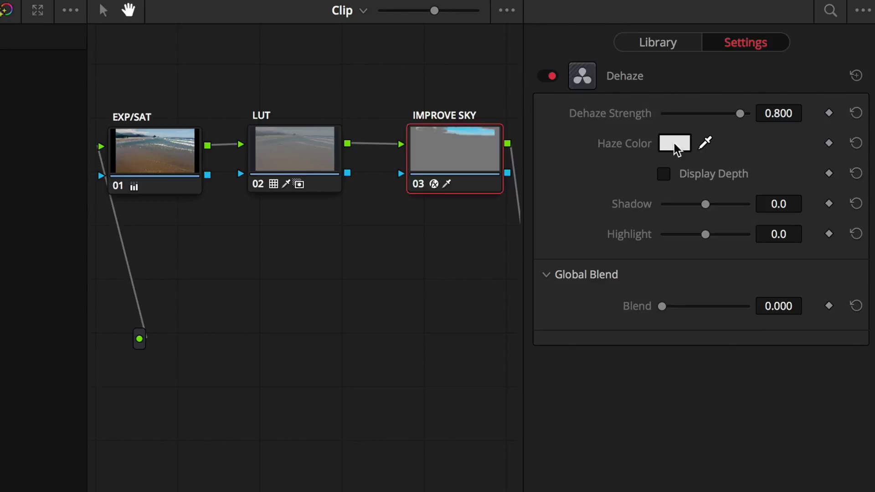
pyautogui.click(707, 145)
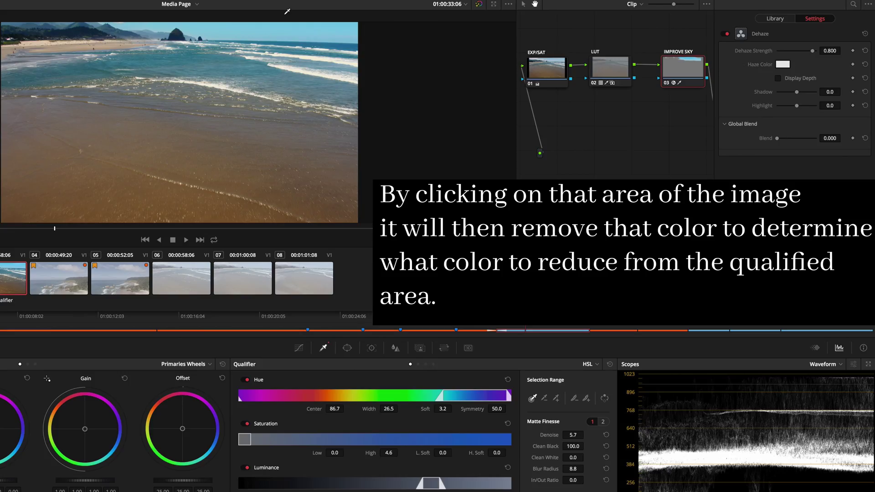
pyautogui.click(217, 36)
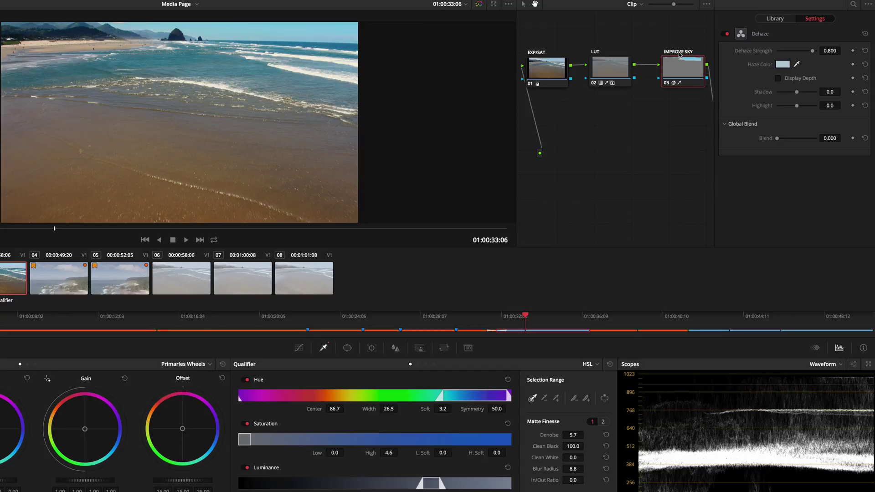
pyautogui.click(829, 51)
pyautogui.moveTo(829, 51); pyautogui.dragTo(347, 256)
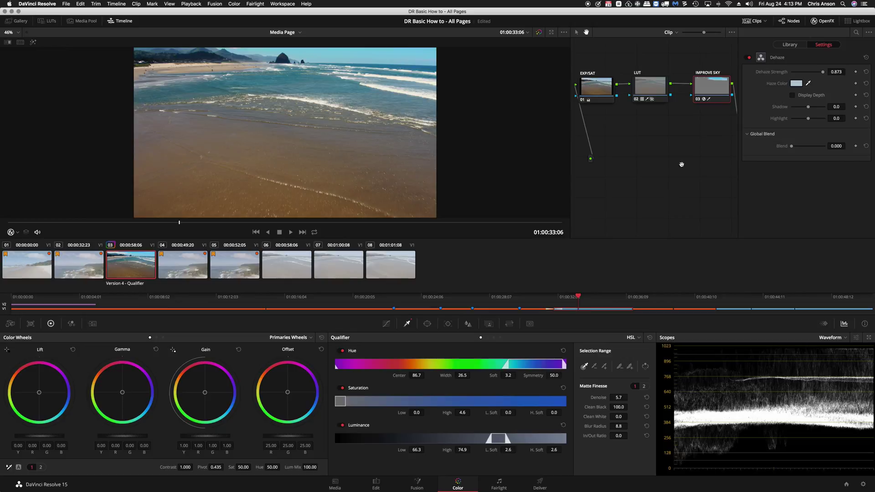
# - Create a new local version of clip 03's grade named "NULL"
pyautogui.rightClick(132, 268)
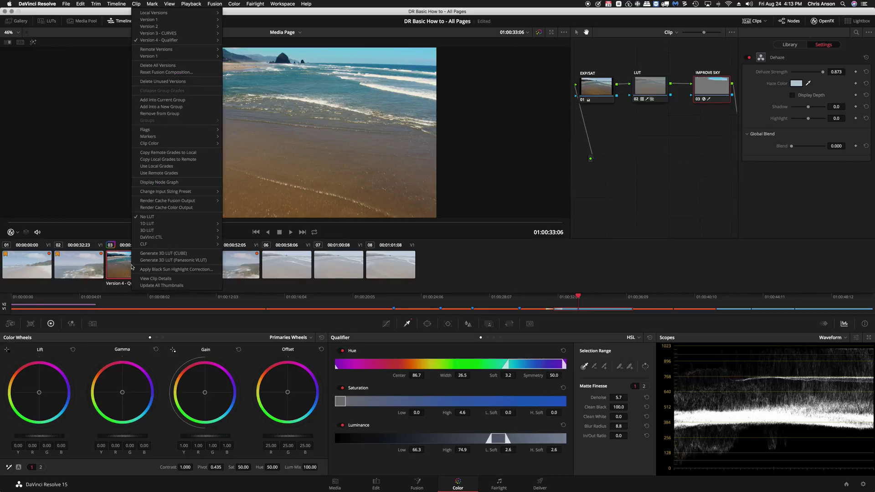
pyautogui.moveTo(209, 14)
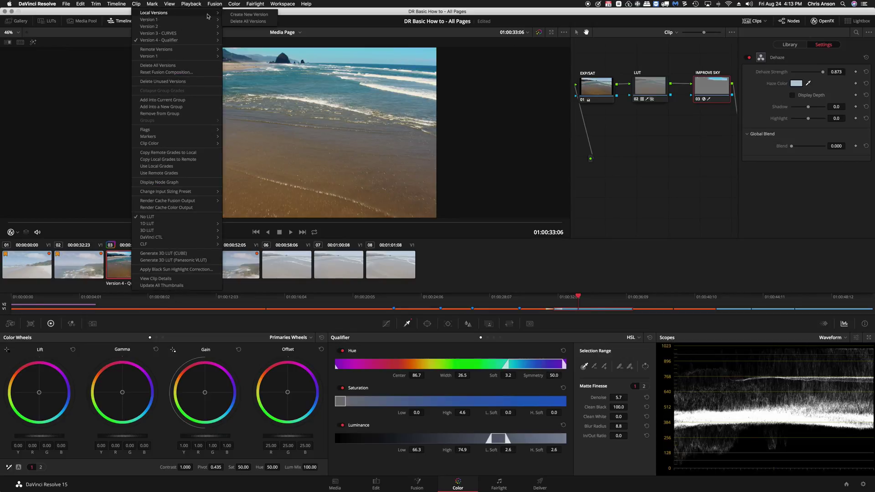
pyautogui.click(249, 15)
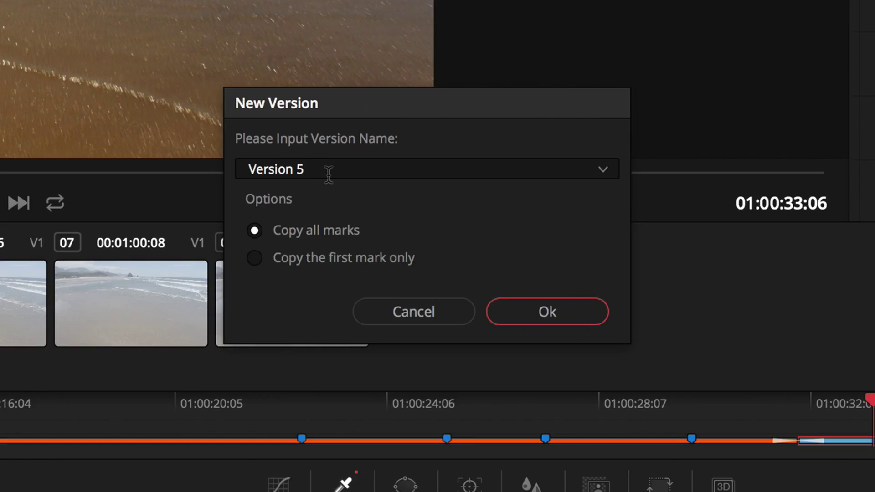
pyautogui.write('- VIGNETTE')
pyautogui.hotkey('ctrl', 'a')
pyautogui.write('NULL')
# - Add a serial node after IMPROVE SKY, place it below the node chain and label it VIGNETTE
pyautogui.moveTo(700, 90); pyautogui.dragTo(698, 89)
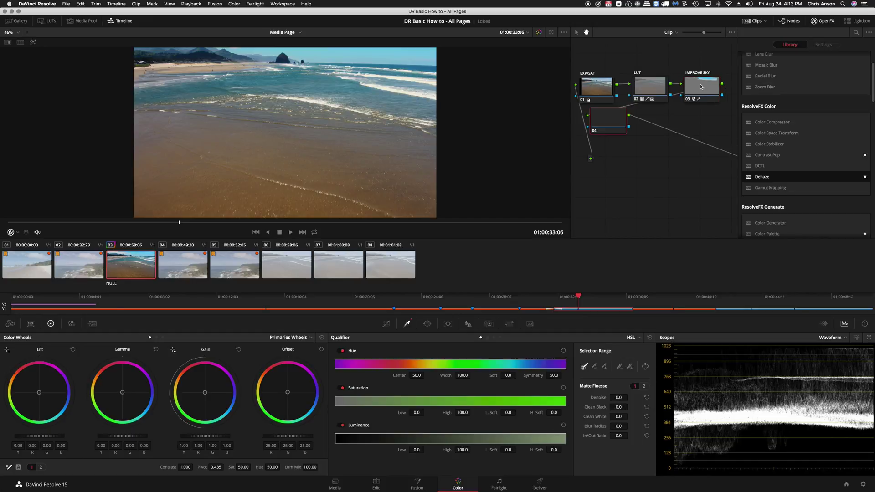
pyautogui.moveTo(762, 177); pyautogui.dragTo(633, 138)
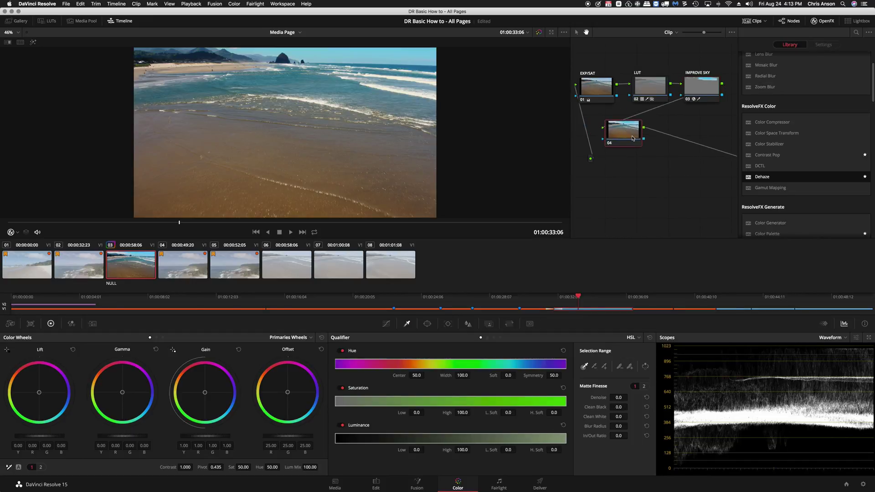
pyautogui.rightClick(632, 138)
pyautogui.click(644, 151)
pyautogui.write('VIGNETTE')
pyautogui.press('Return')
# - Add a circle power window to the VIGNETTE node, stretched to a tall oval with size 53.33, aspect 35.85 and softness 36
pyautogui.click(427, 324)
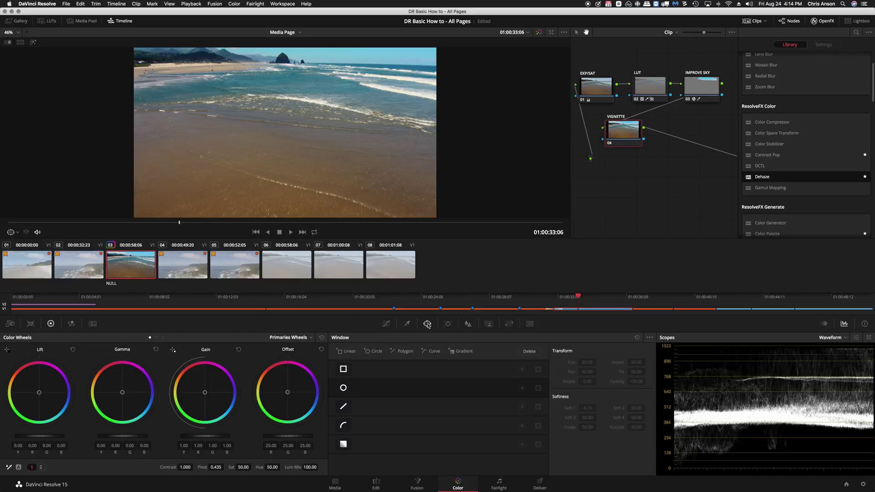
pyautogui.click(343, 389)
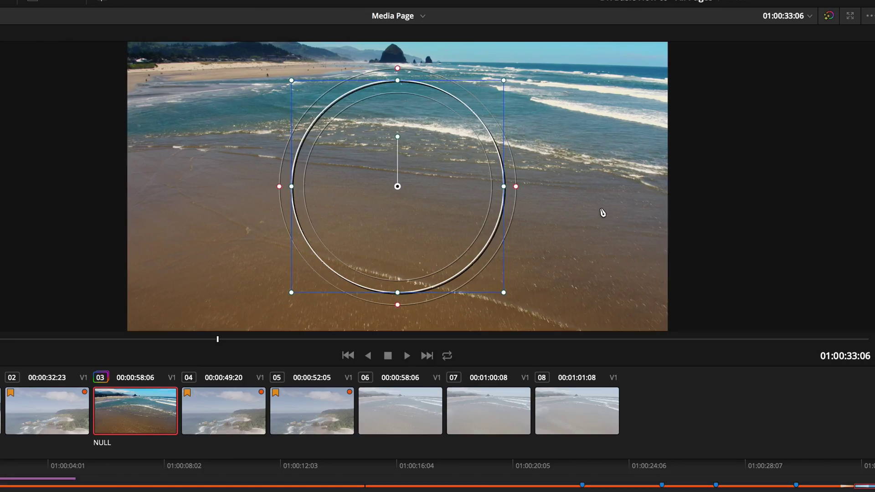
pyautogui.scroll(-2, 587, 208)
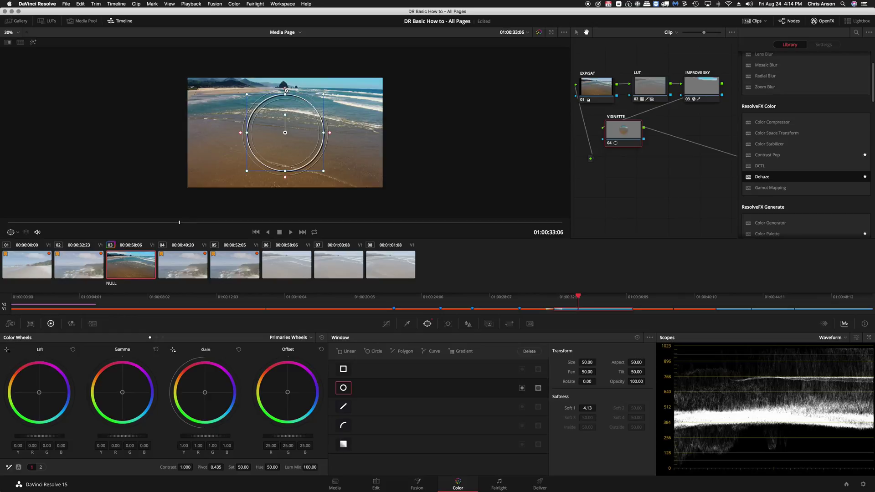
pyautogui.moveTo(285, 95); pyautogui.dragTo(285, 66)
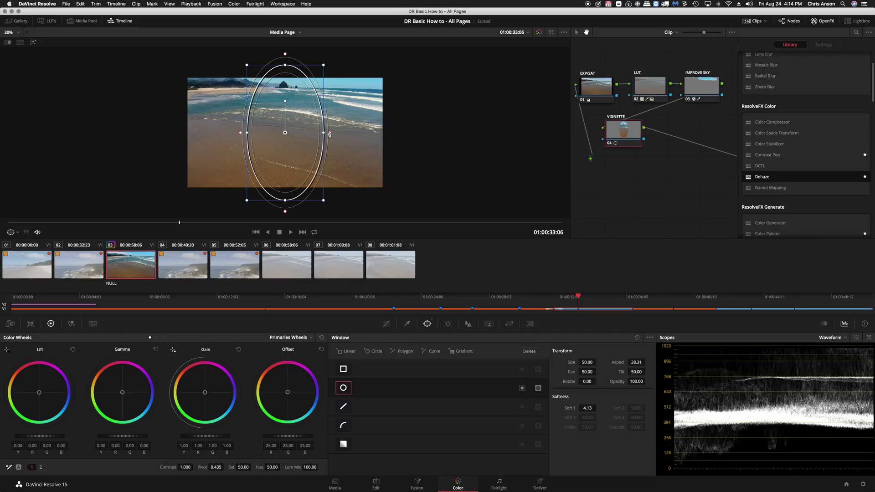
pyautogui.moveTo(323, 133); pyautogui.dragTo(333, 134)
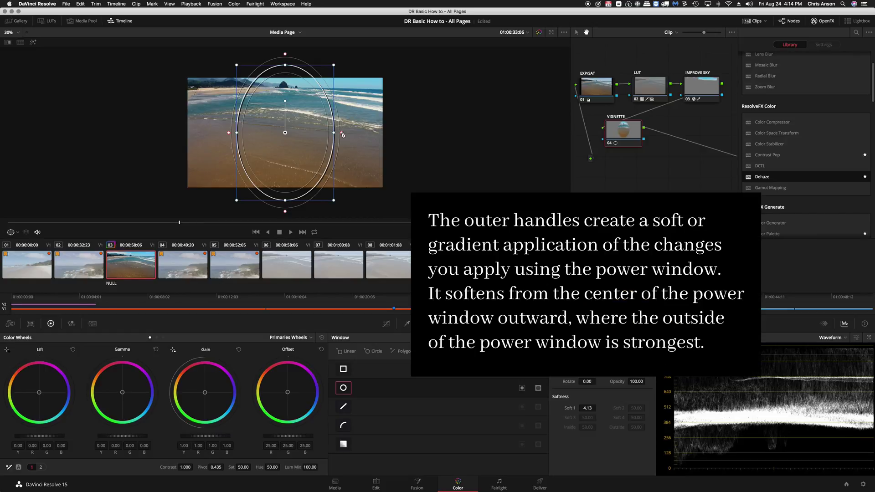
pyautogui.moveTo(342, 133); pyautogui.dragTo(400, 139)
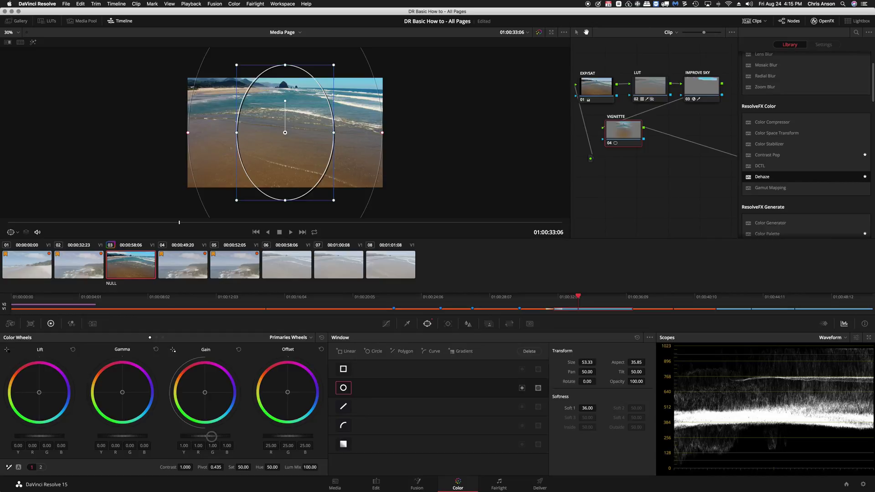
# - Invert the circle window and darken its outside with gain 0.69, gamma -0.01 and lift -0.03
pyautogui.moveTo(211, 436); pyautogui.dragTo(118, 438)
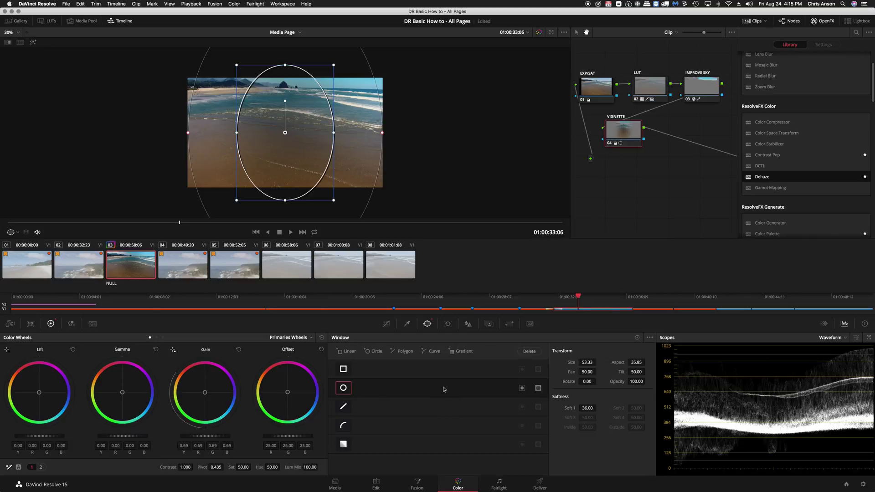
pyautogui.click(522, 388)
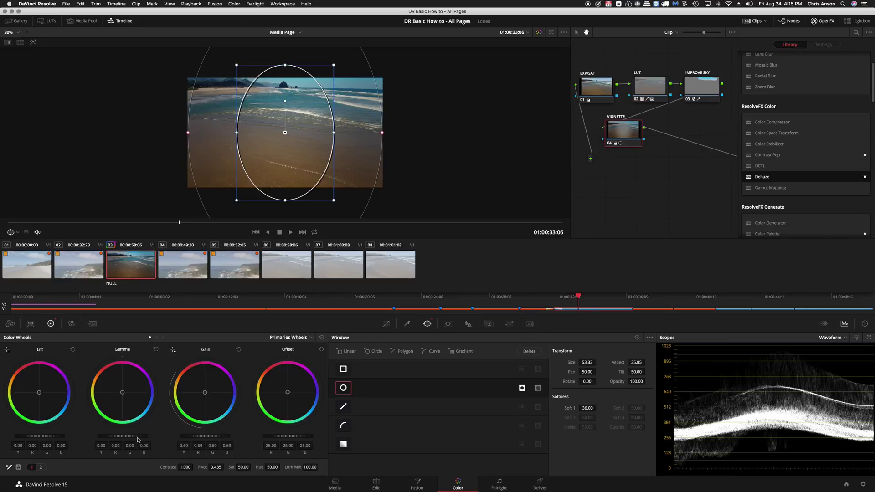
pyautogui.moveTo(128, 437); pyautogui.dragTo(111, 436)
pyautogui.moveTo(47, 436); pyautogui.dragTo(24, 436)
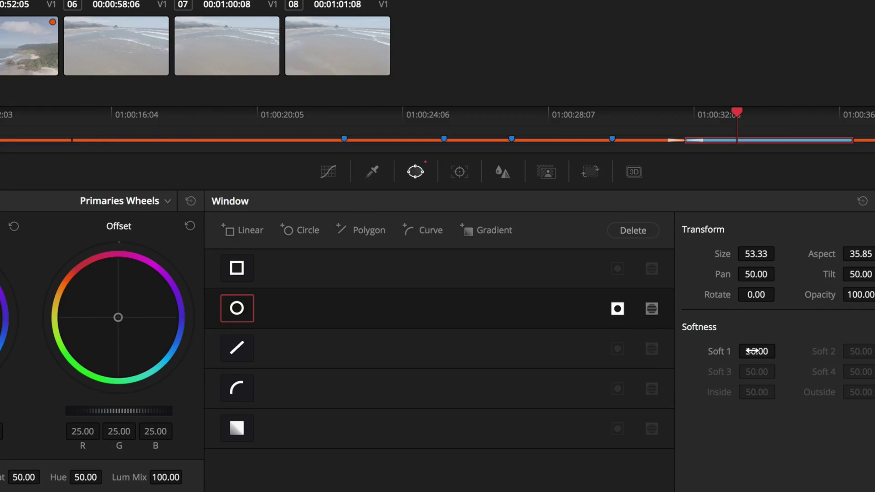
# - Set the window's Soft 1 to 64.18 and adjust the vignette to gain 0.93, gamma -0.02 and lift -0.01
pyautogui.moveTo(752, 351); pyautogui.dragTo(780, 350)
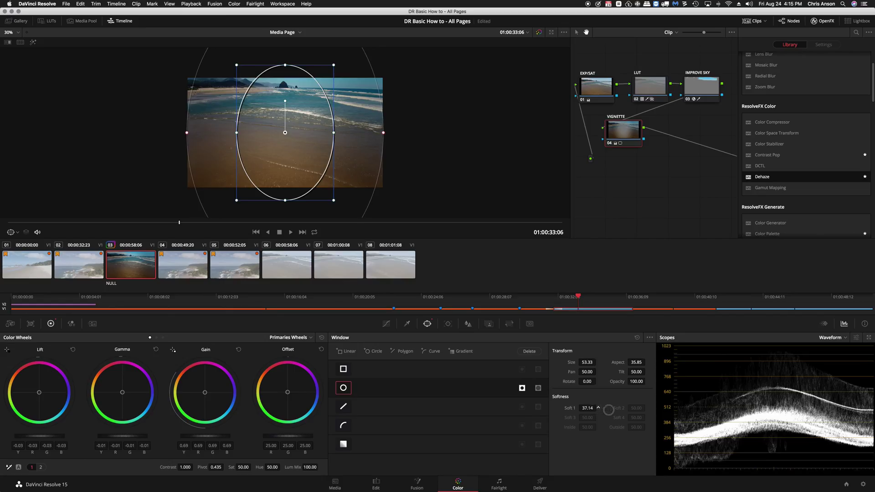
pyautogui.moveTo(608, 411); pyautogui.dragTo(515, 408)
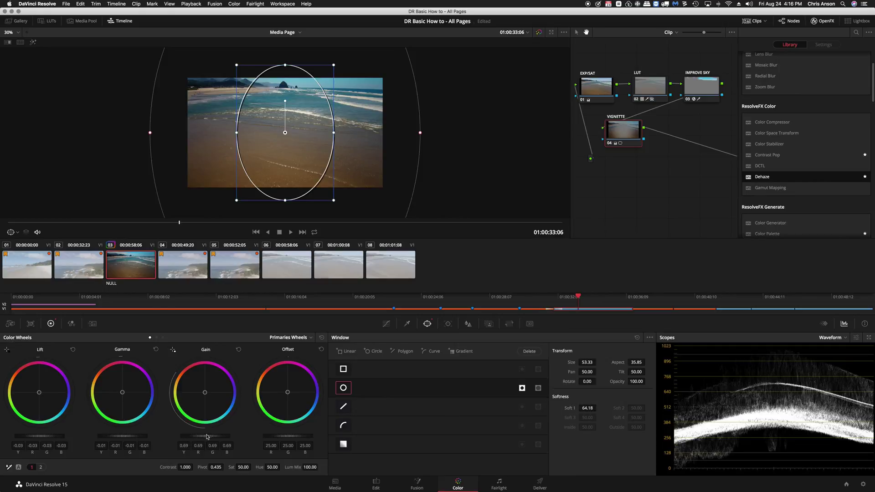
pyautogui.moveTo(203, 436); pyautogui.dragTo(271, 438)
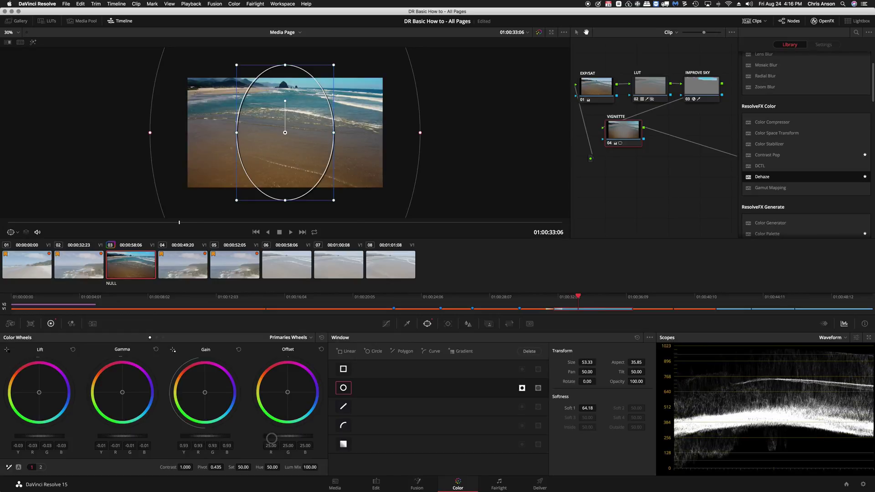
pyautogui.moveTo(119, 435)
pyautogui.mouseDown()
pyautogui.moveTo(106, 434)
pyautogui.moveTo(118, 435)
pyautogui.mouseUp()
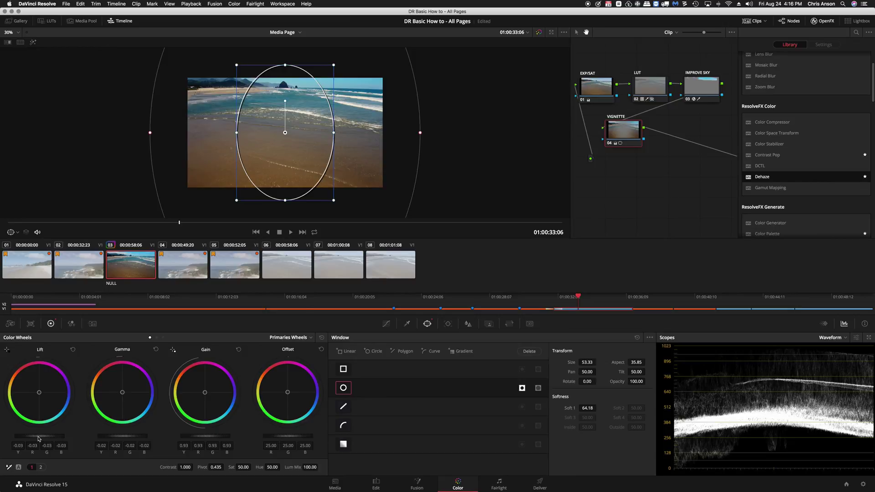
pyautogui.moveTo(38, 438); pyautogui.dragTo(52, 438)
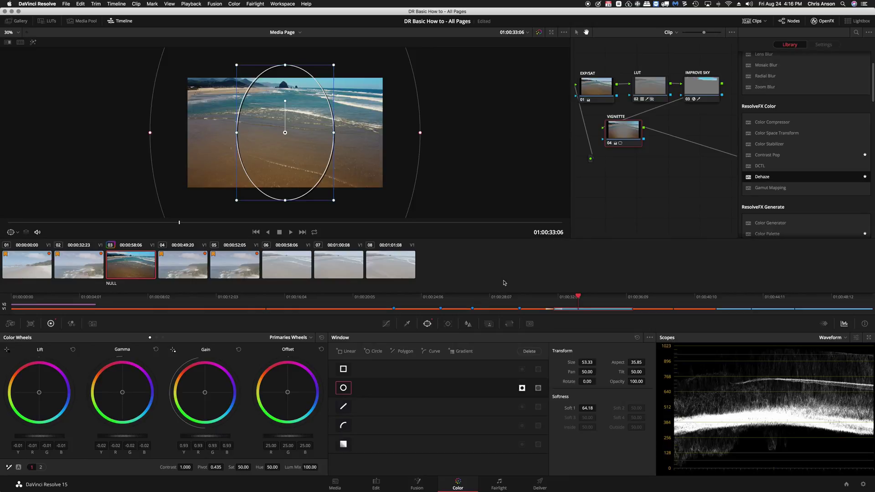
# - Select the IMPROVE SKY node to hide the window outline, and toggle the VIGNETTE node off and on to compare its effect
pyautogui.click(702, 94)
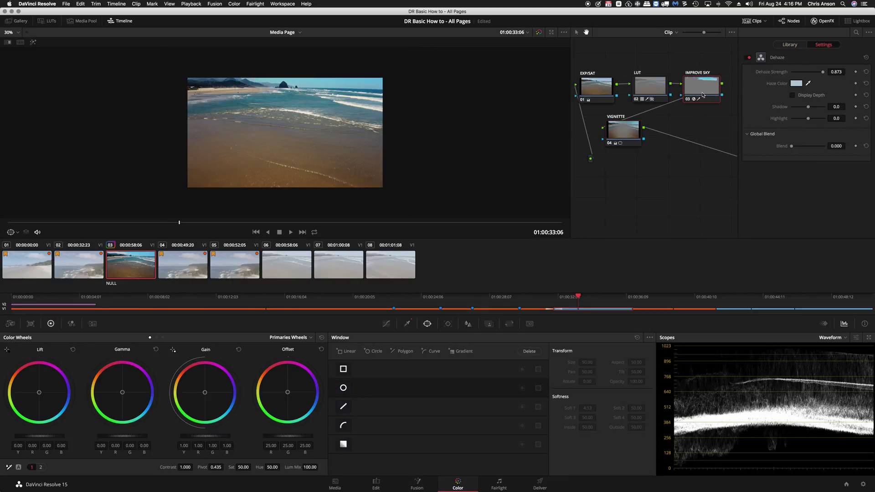
pyautogui.click(610, 143)
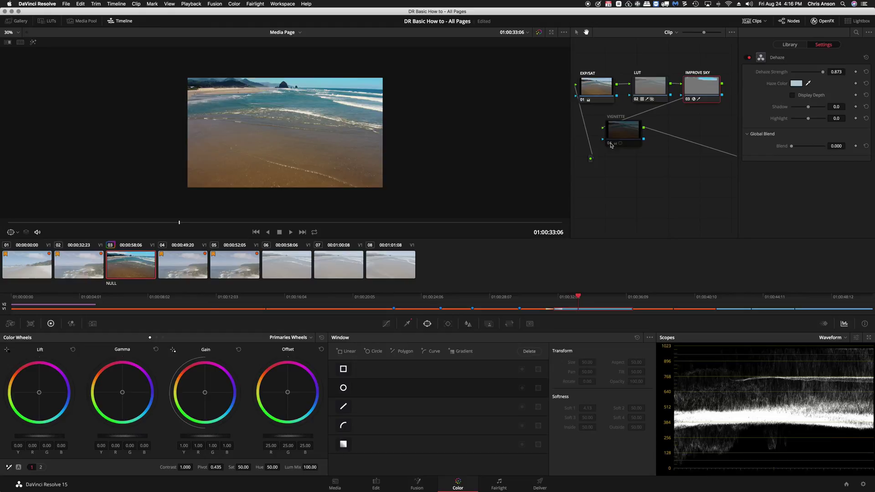
pyautogui.click(611, 144)
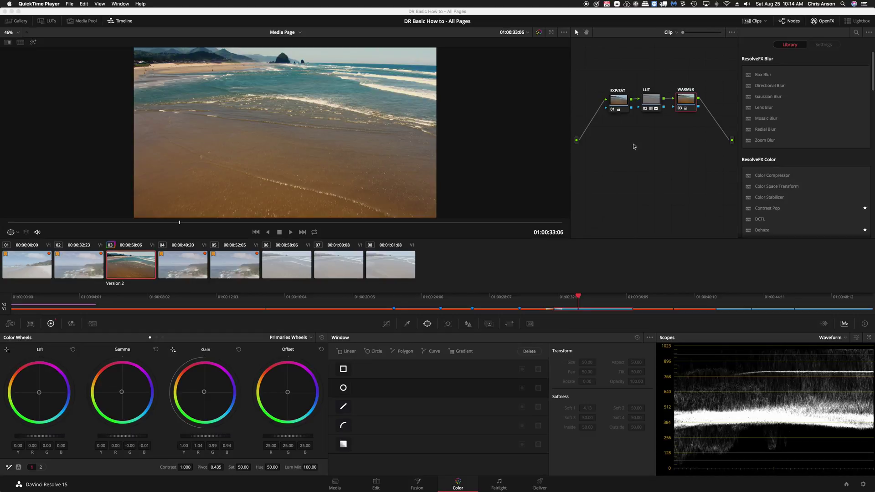
# - Grab a still of clip 03's Version 2 grade into the Stills 1 gallery and display the new still's node graph
pyautogui.click(14, 23)
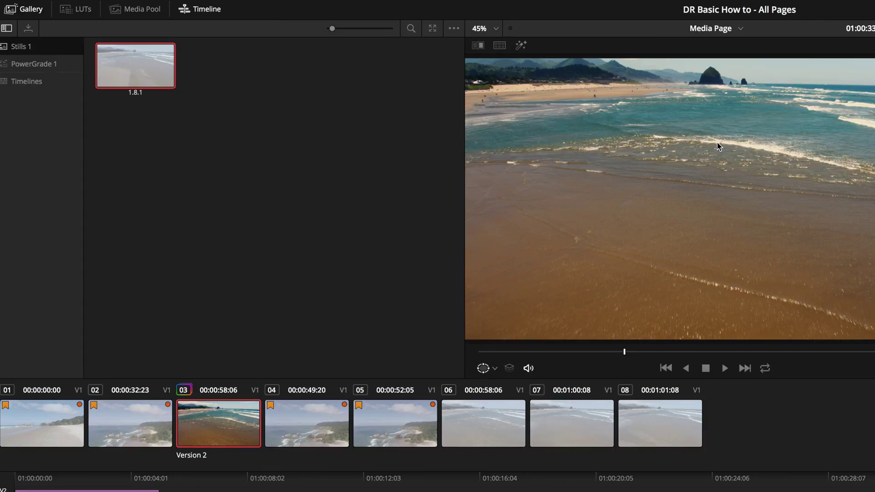
pyautogui.rightClick(718, 145)
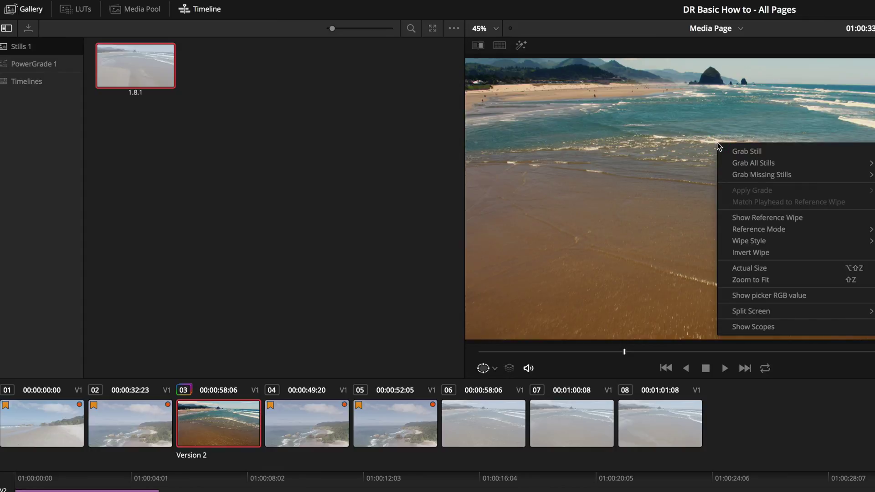
pyautogui.click(748, 152)
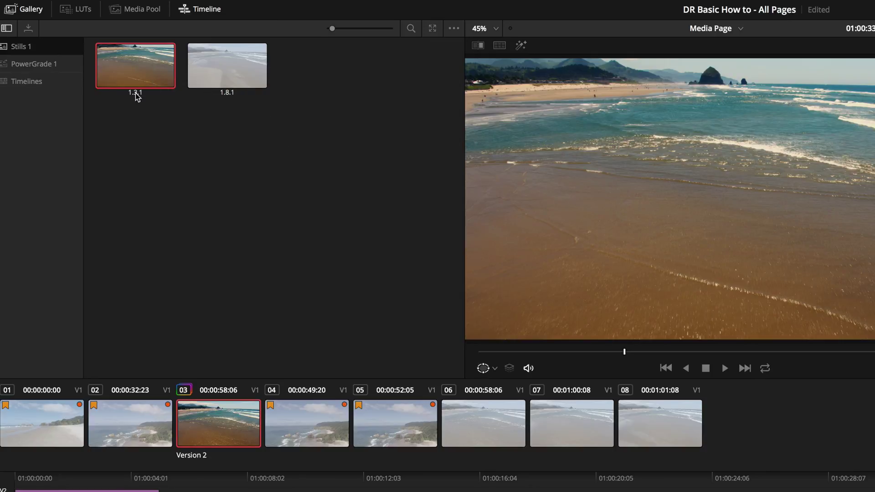
pyautogui.rightClick(136, 68)
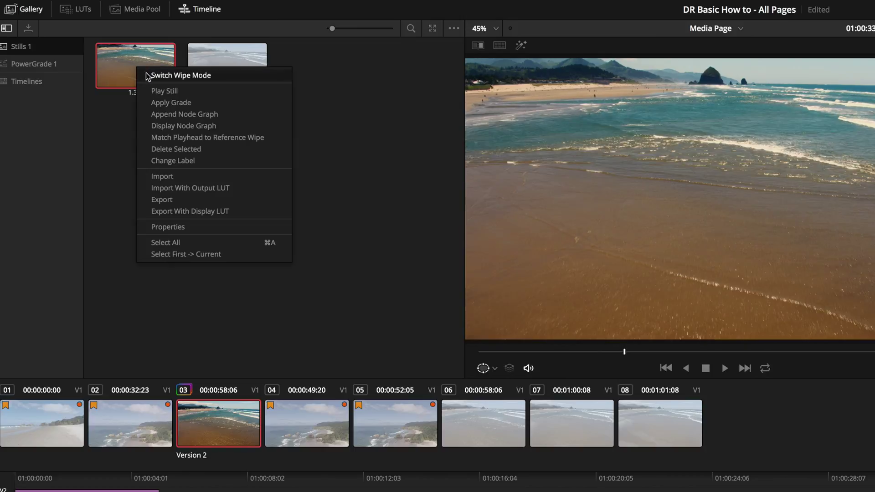
pyautogui.click(151, 126)
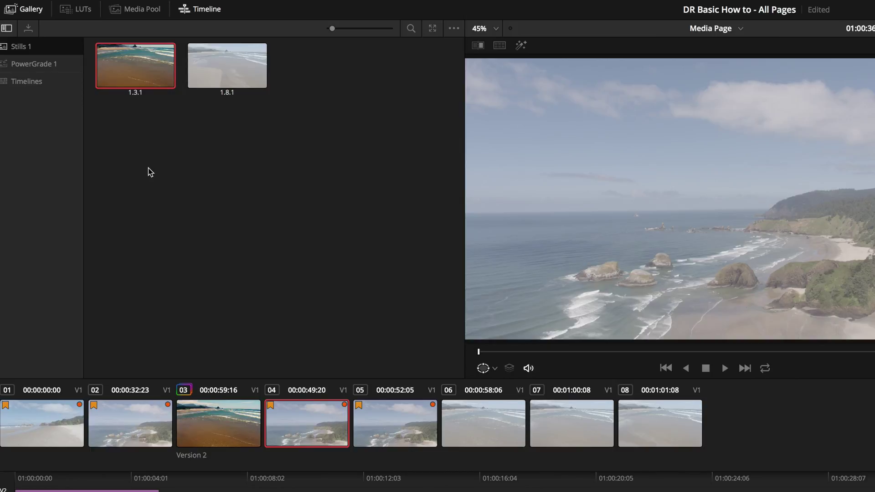
# - Apply the grade from the graded beach still 1.3.1 to clip 06
pyautogui.click(477, 425)
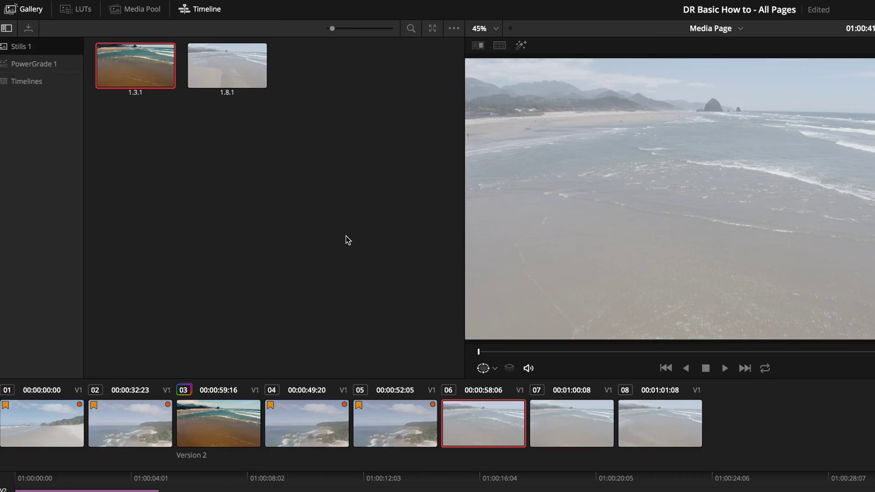
pyautogui.rightClick(135, 68)
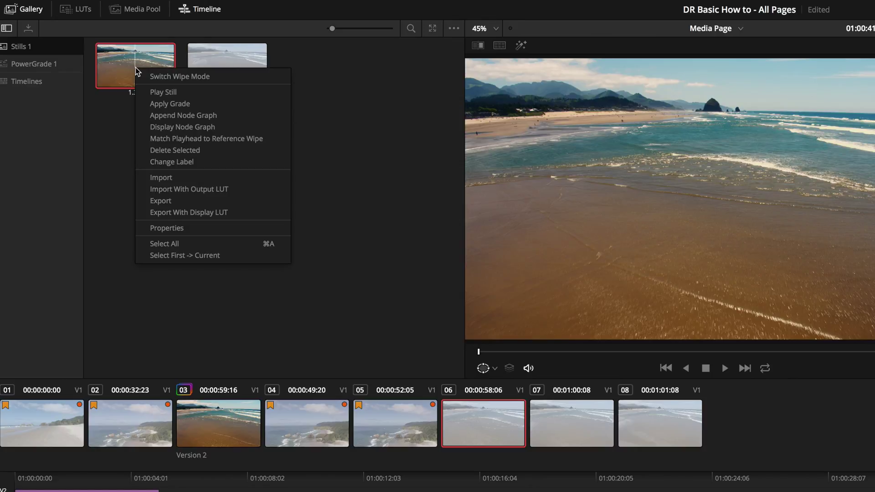
pyautogui.click(166, 105)
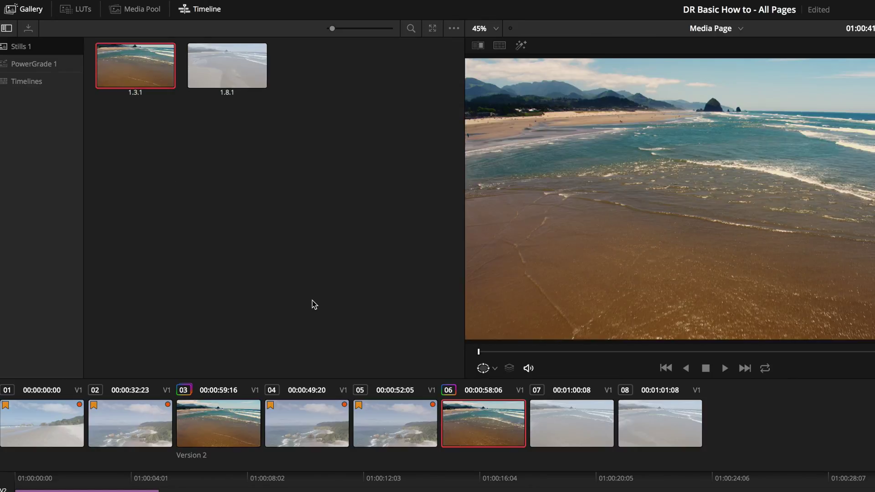